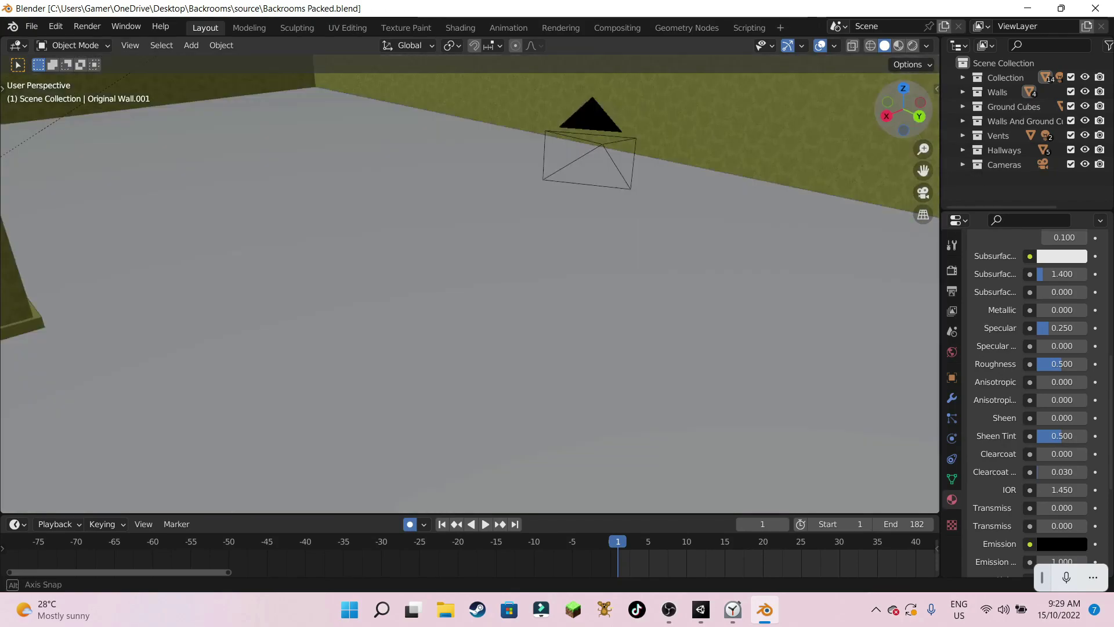
- Export the Backrooms scene in FBX format as Backrooms Packed.fbx into the Backrooms source folder
middle_drag(557, 325, 581, 333)
click(557, 407)
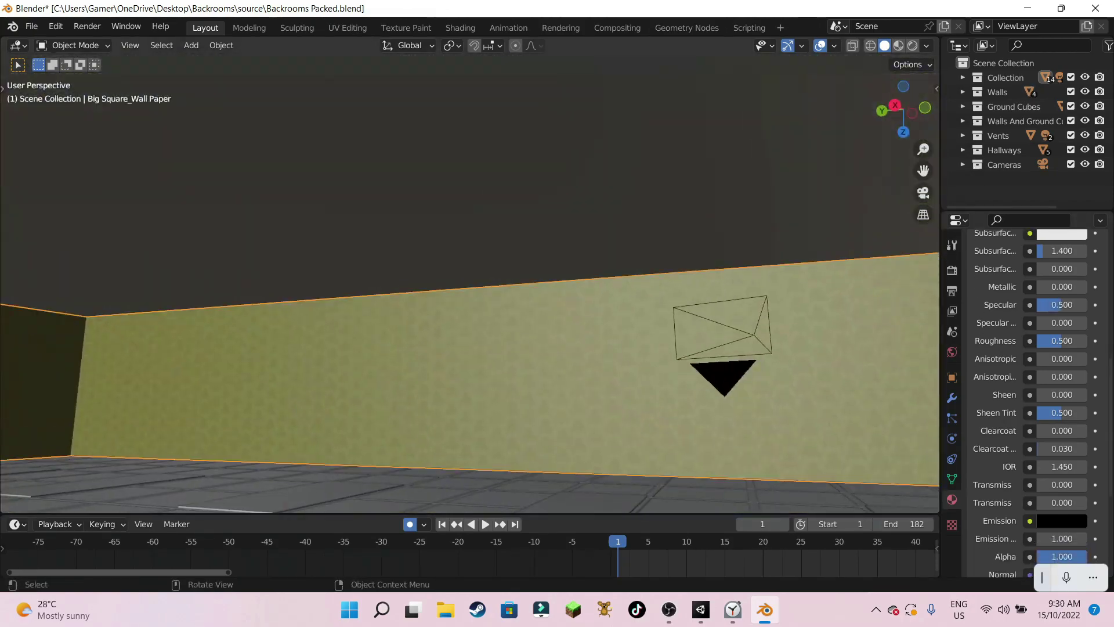
click(31, 26)
mouse_move(57, 222)
click(200, 352)
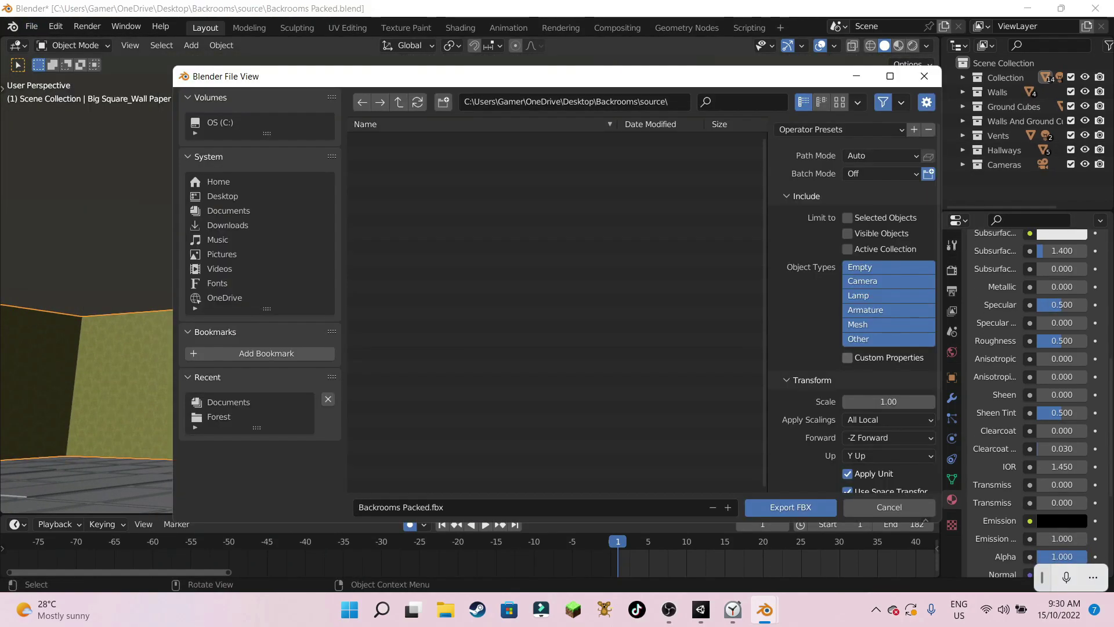
scroll(894, 407, down, 4)
scroll(894, 407, up, 3)
scroll(894, 407, down, 3)
click(790, 508)
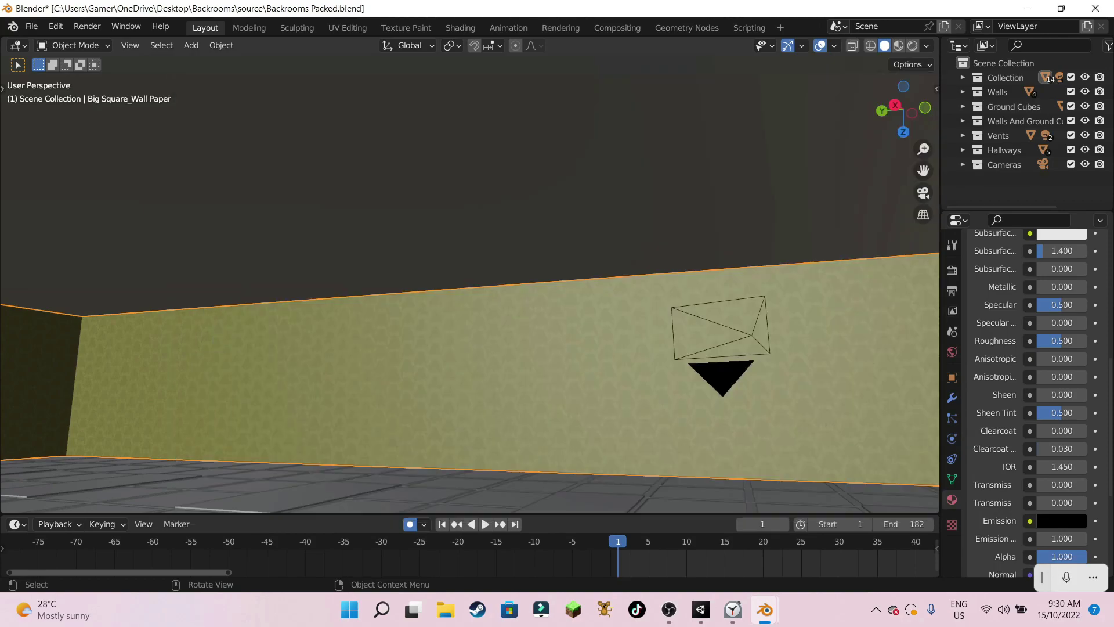
- Open an export file dialog again, dismiss it without exporting and close Blender
click(32, 26)
mouse_move(57, 237)
click(200, 366)
click(925, 75)
click(1096, 8)
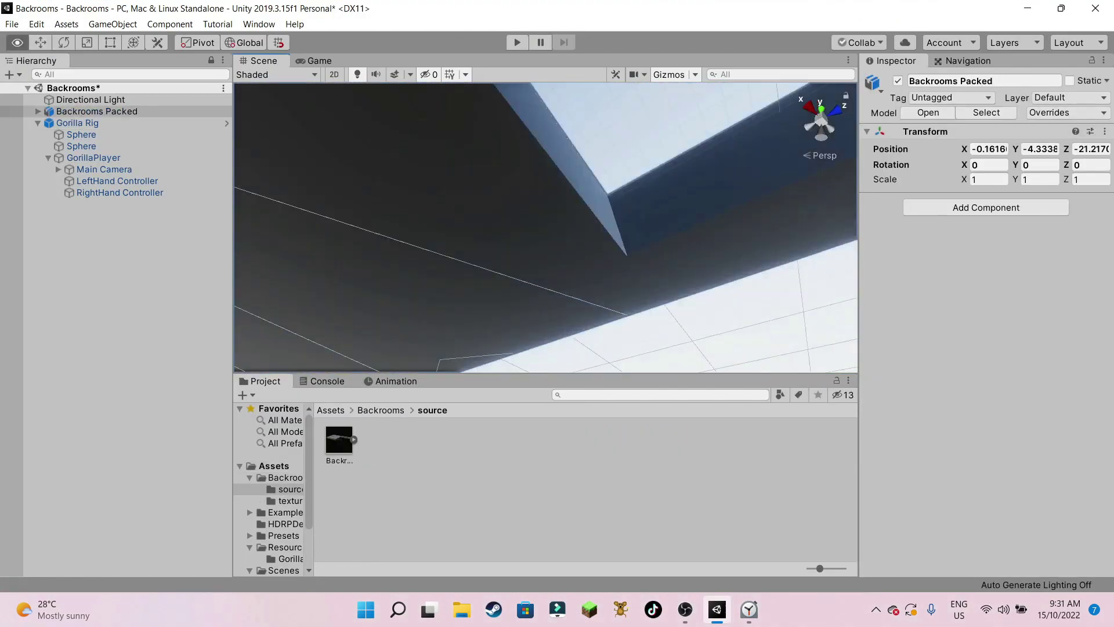
- In Unity, toggle the scene view lighting and examine the Directional Light's shape and celestial body settings
click(357, 74)
click(90, 100)
click(902, 209)
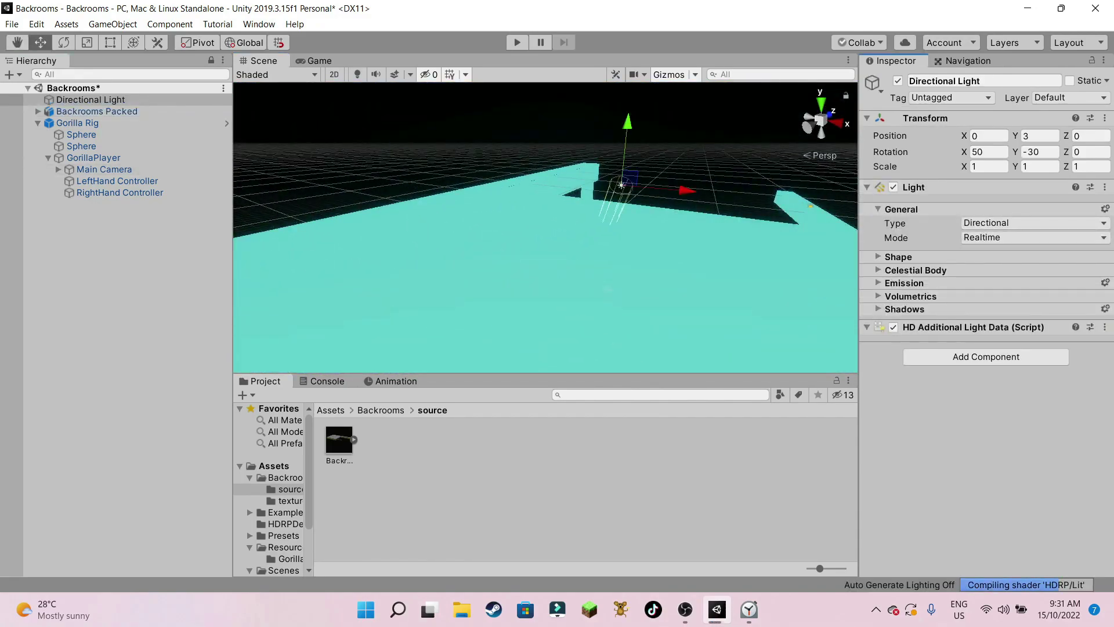
click(899, 257)
click(915, 291)
click(904, 411)
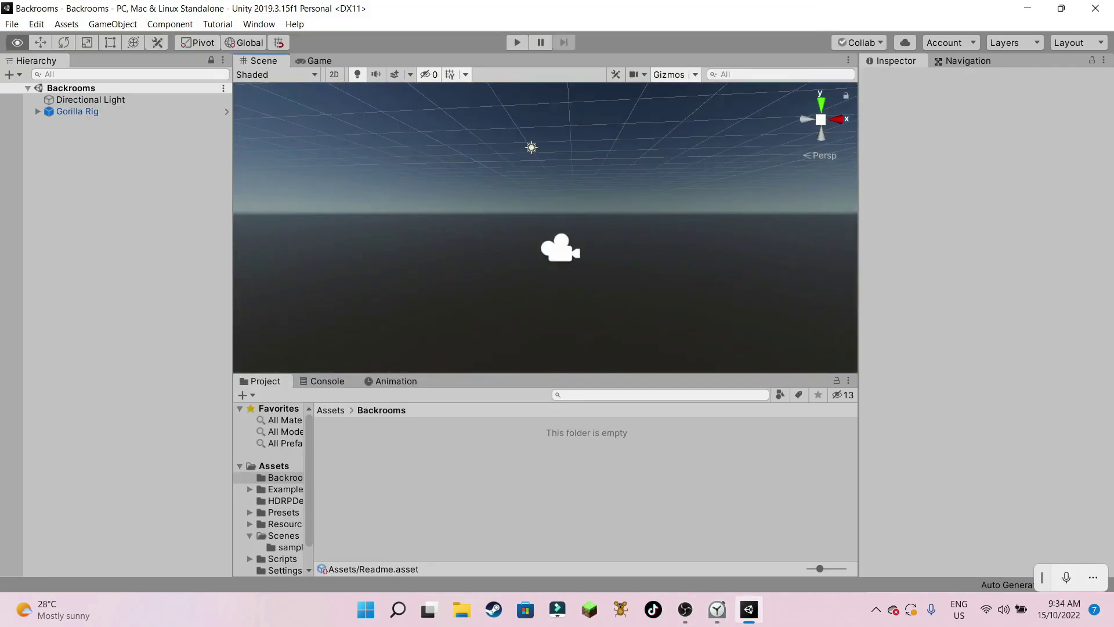
- Search My Assets in the Package Manager for "normecore" and start importing the Normcore Free package
right_drag(545, 227, 743, 232)
click(37, 112)
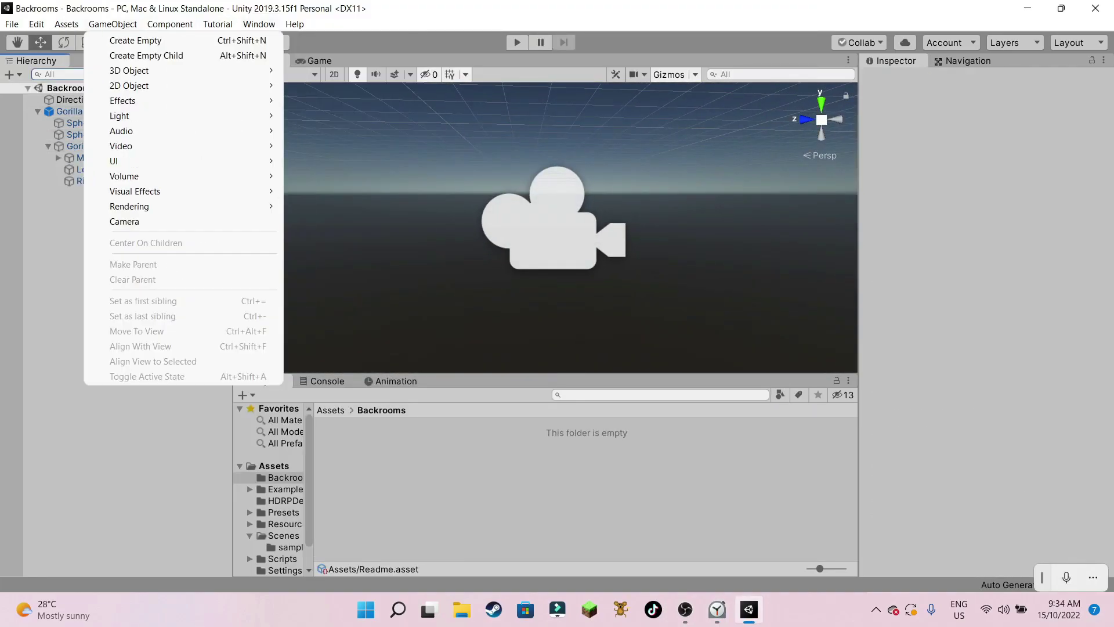
mouse_move(259, 24)
click(297, 112)
click(312, 136)
click(325, 184)
text(normecore)
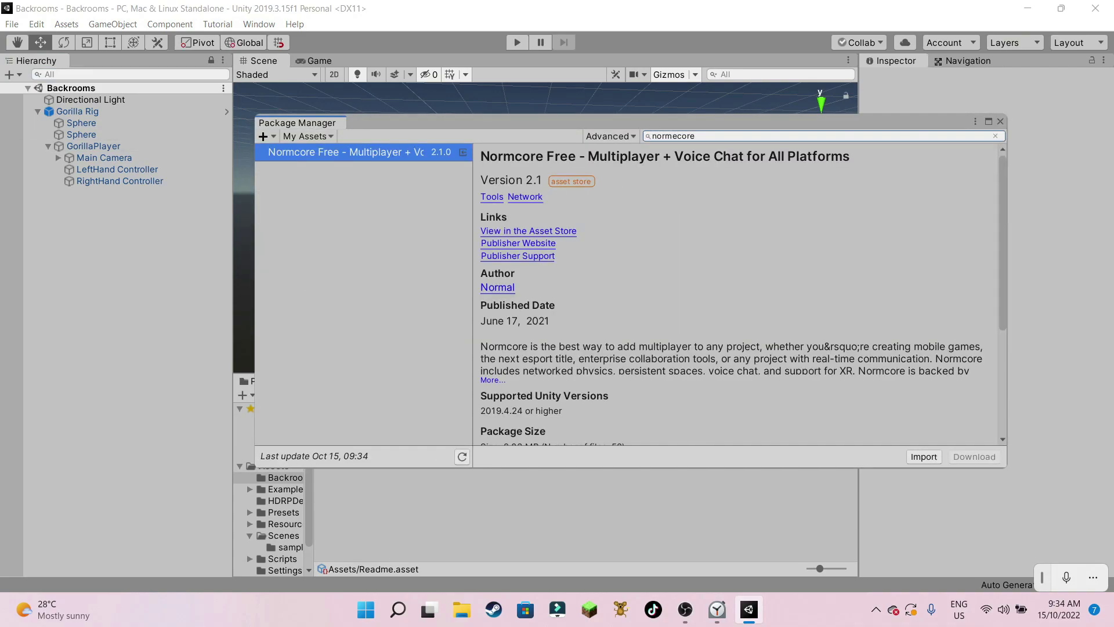
scroll(737, 294, down, 5)
click(924, 456)
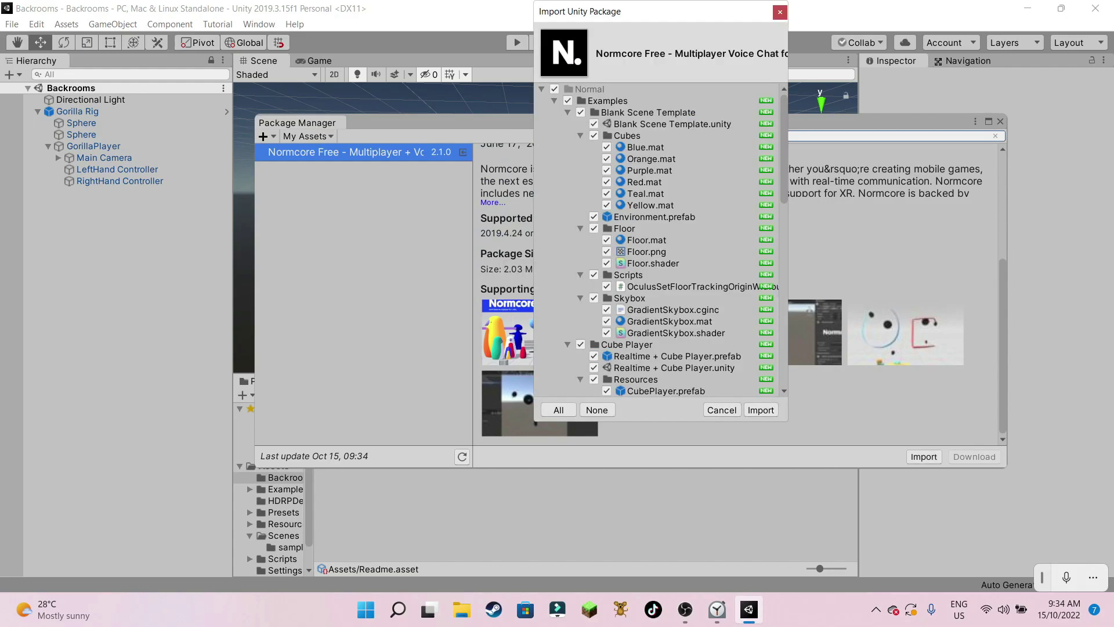
- Exclude the Blank Scene Template, Cube Player and Hoverbird Player examples from the Normcore package and import the rest
click(568, 113)
click(581, 124)
click(567, 124)
click(580, 136)
click(568, 136)
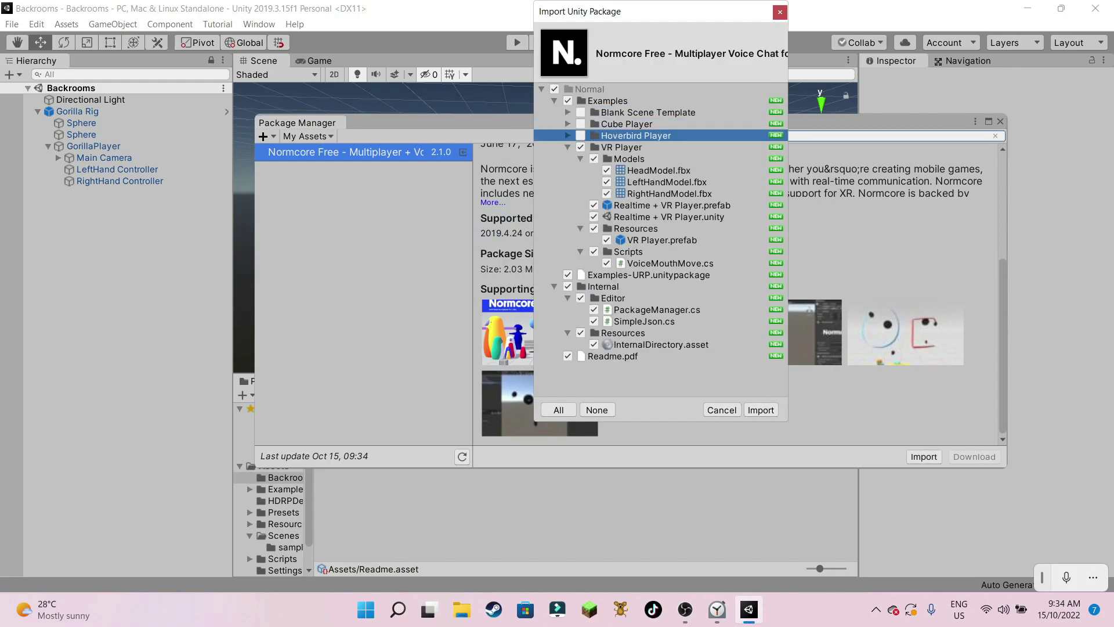
click(567, 147)
click(554, 171)
click(761, 410)
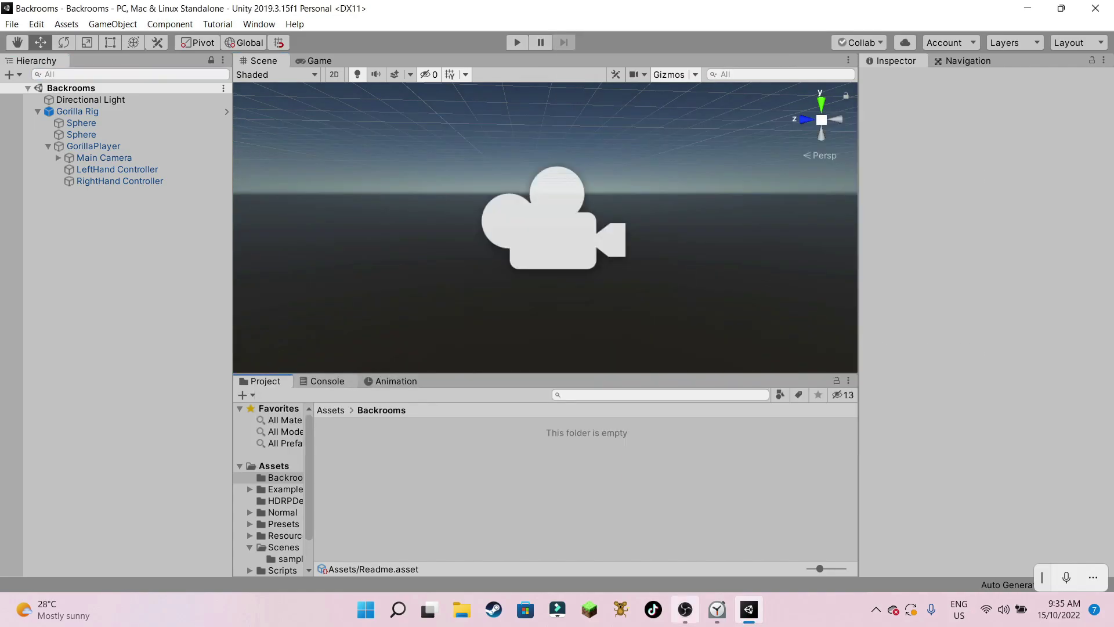
click(686, 610)
click(1054, 500)
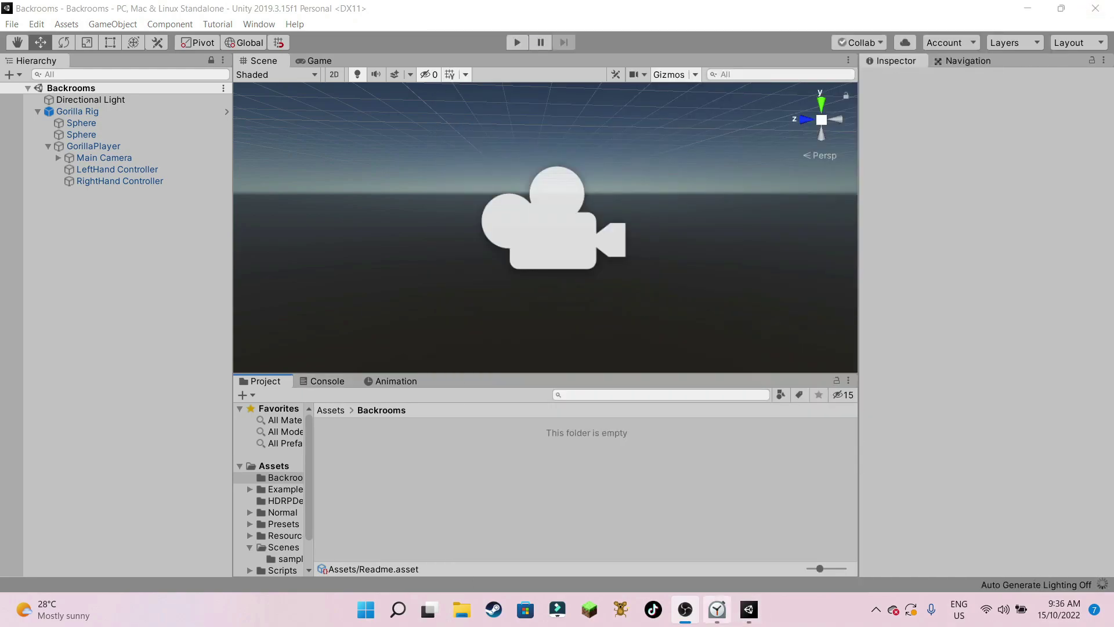
click(1054, 499)
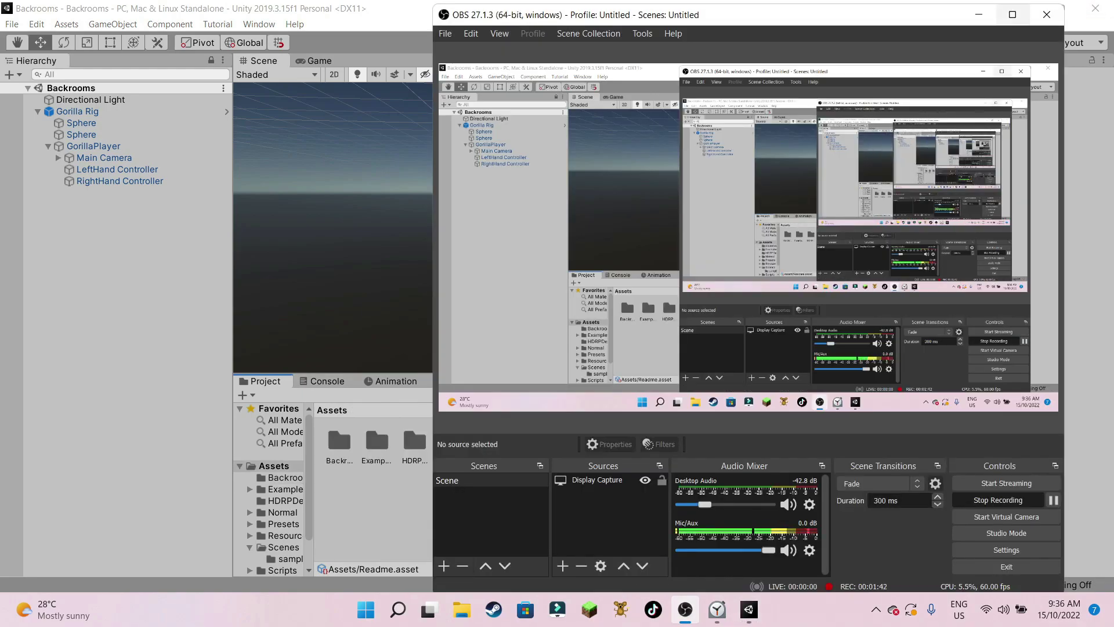
click(979, 14)
- Add the Realtime + VR Player prefab from Normal/Examples/VR Player to the scene as a child of Gorilla Rig
double_click(452, 442)
double_click(415, 443)
click(289, 524)
double_click(340, 443)
click(452, 442)
drag(452, 442, 77, 111)
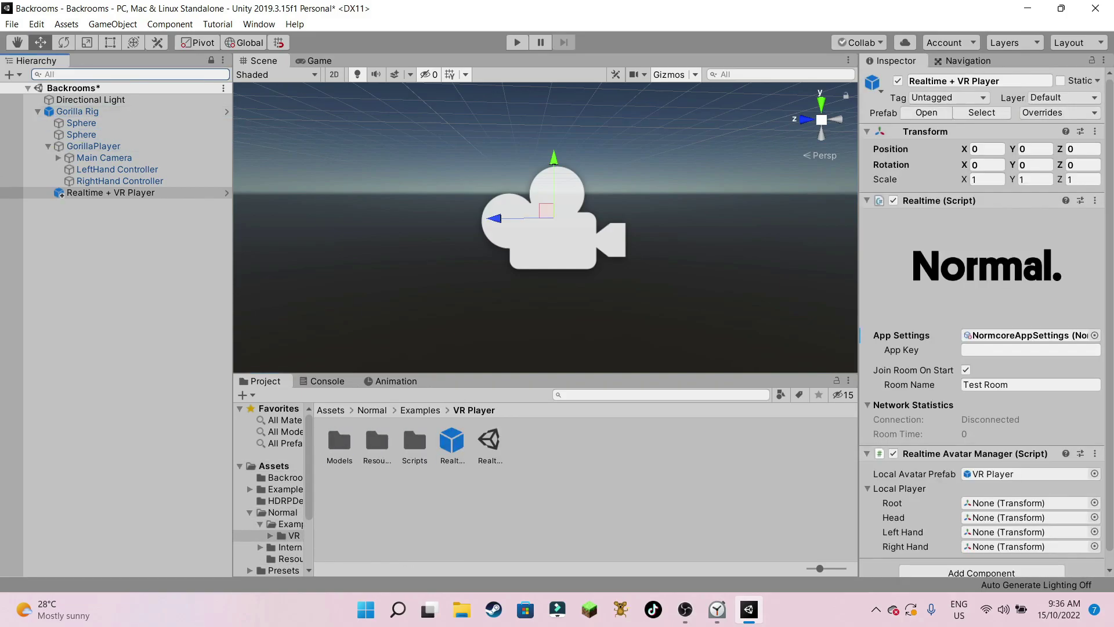
- Assign GorillaPlayer, Main Camera, LeftHand Controller and RightHand Controller as the local player's transforms, and locate the VR Player avatar prefab
click(58, 158)
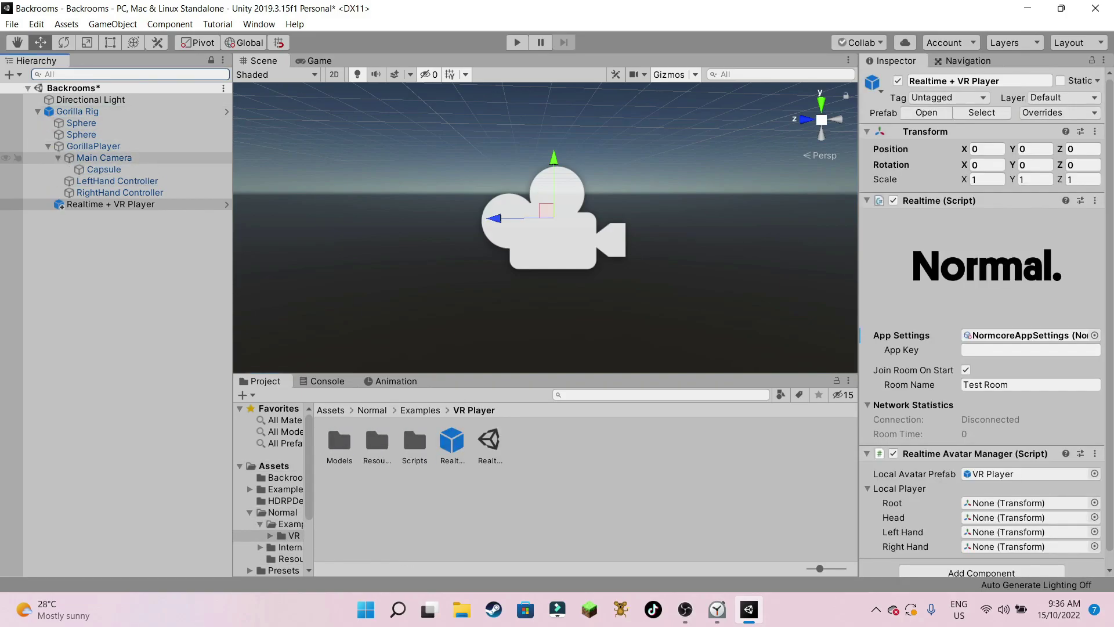
click(58, 158)
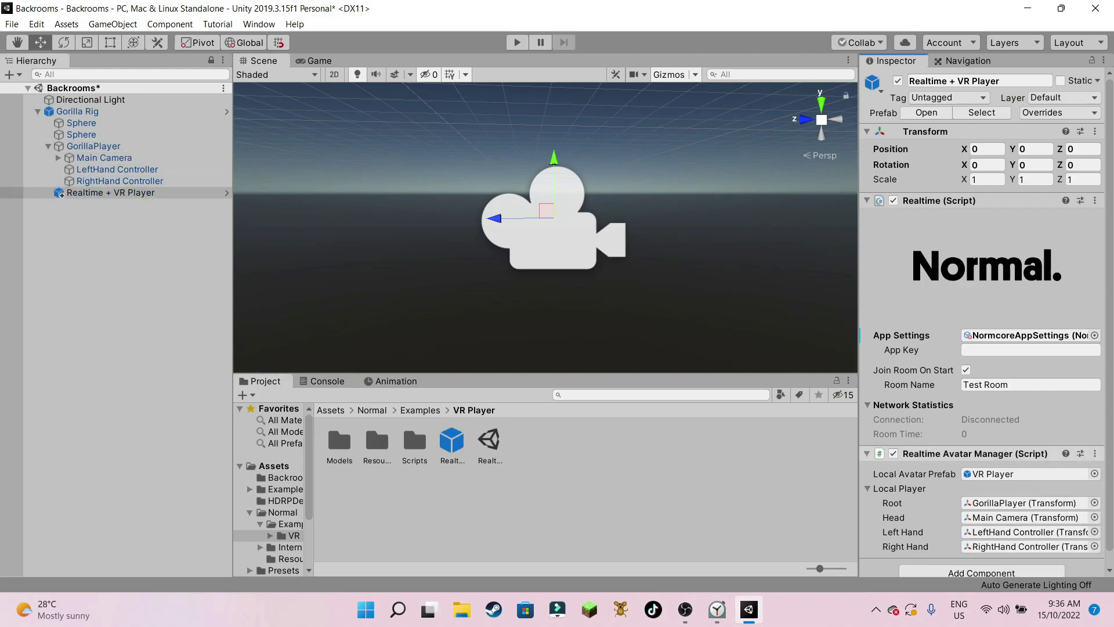
click(1025, 474)
- Switch to Chrome, search the web for Normcore and open the sign-in page on its website
key(super)
text(chrome)
key(Return)
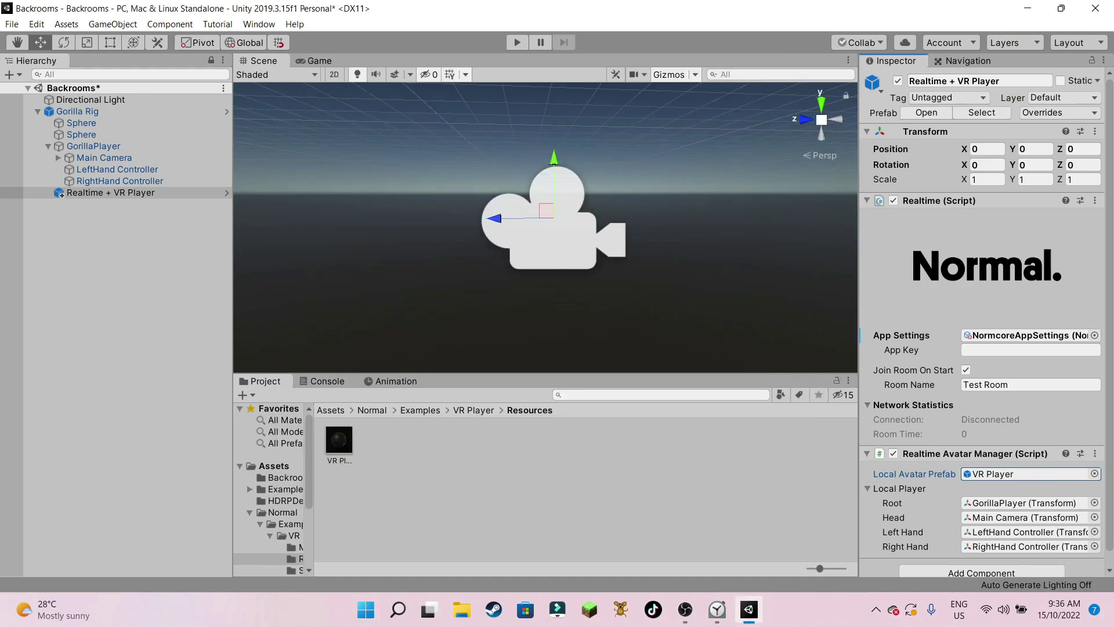
text(norme)
key(Return)
click(243, 86)
text(core)
key(Return)
scroll(383, 348, down, 9)
click(261, 410)
click(1035, 88)
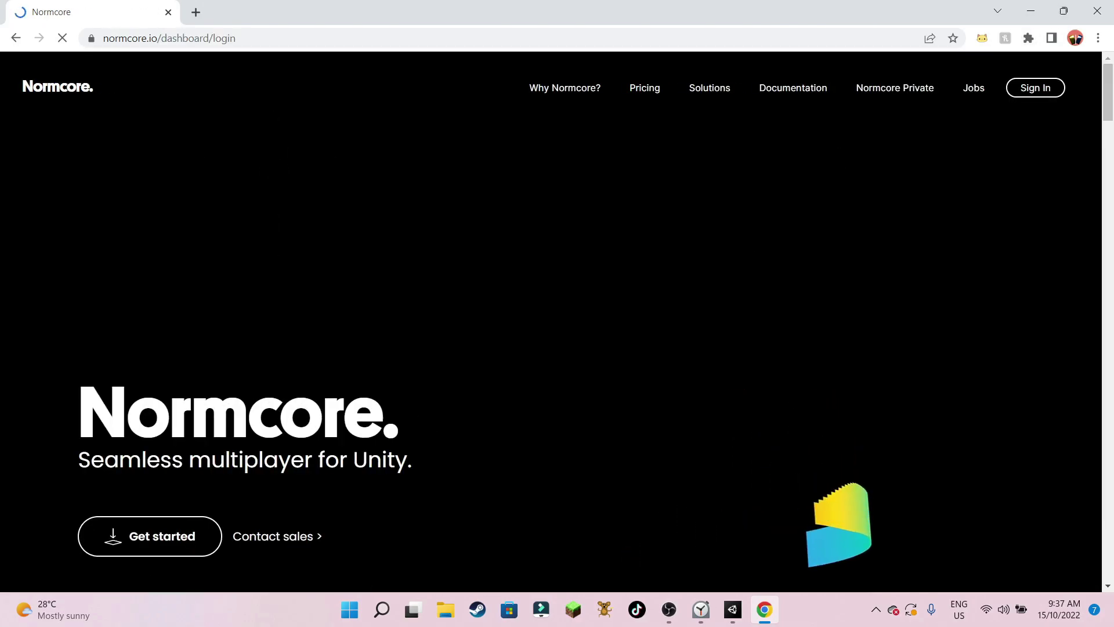
- Sign in to the Normcore dashboard and create an application named Backrooms, copying its app key
click(447, 388)
key(Caps_Lock)
text(Backrooms)
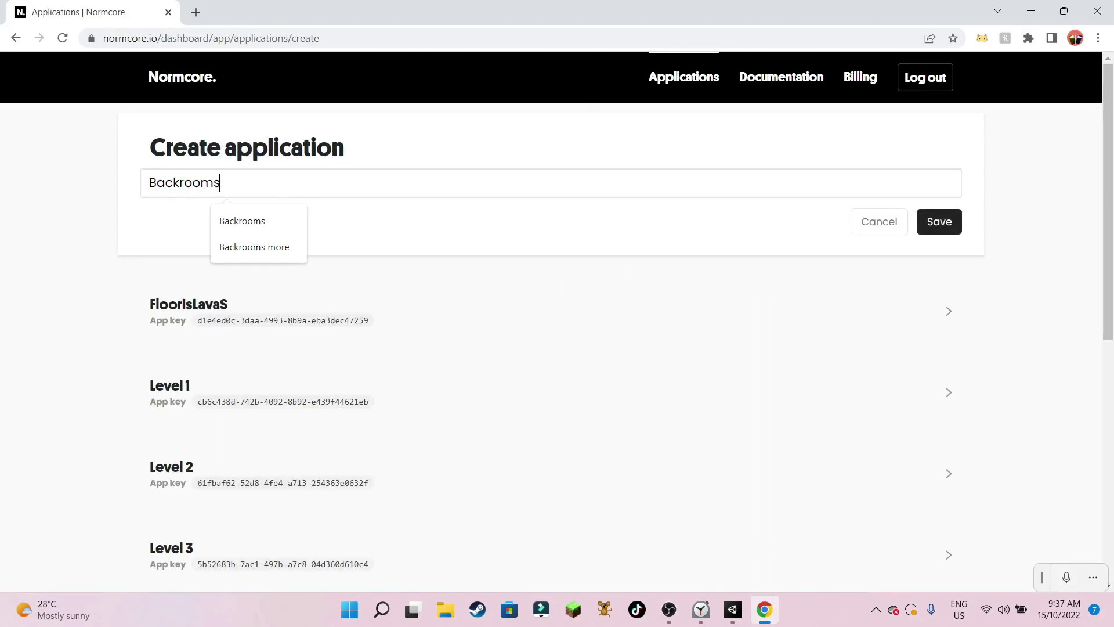
key(Return)
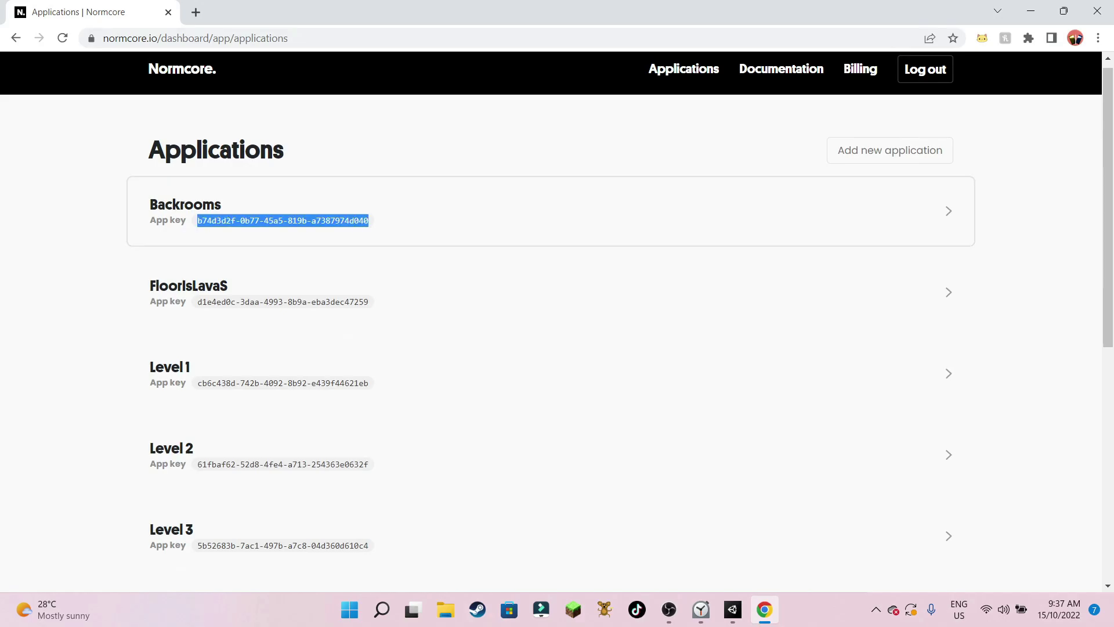
- Close Chrome, paste the Backrooms app key into the Realtime component in Unity and set the room name to 1
click(1096, 10)
click(1030, 350)
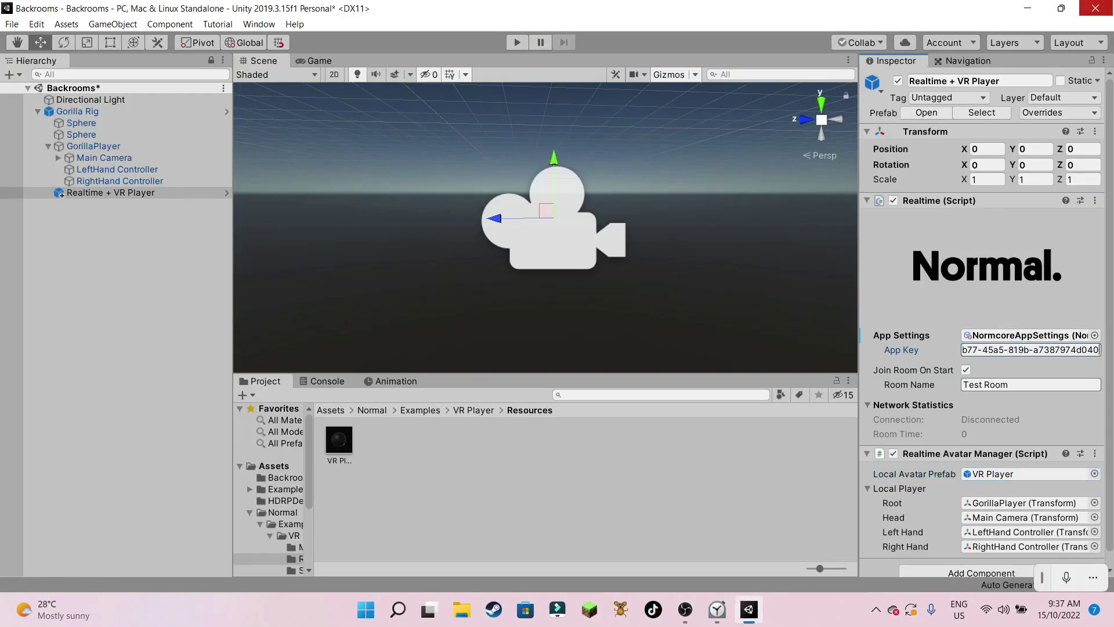
text(1)
click(557, 505)
click(111, 193)
click(557, 505)
- Open the VR Player prefab for editing and go to the project's top-level Assets folder
key(super)
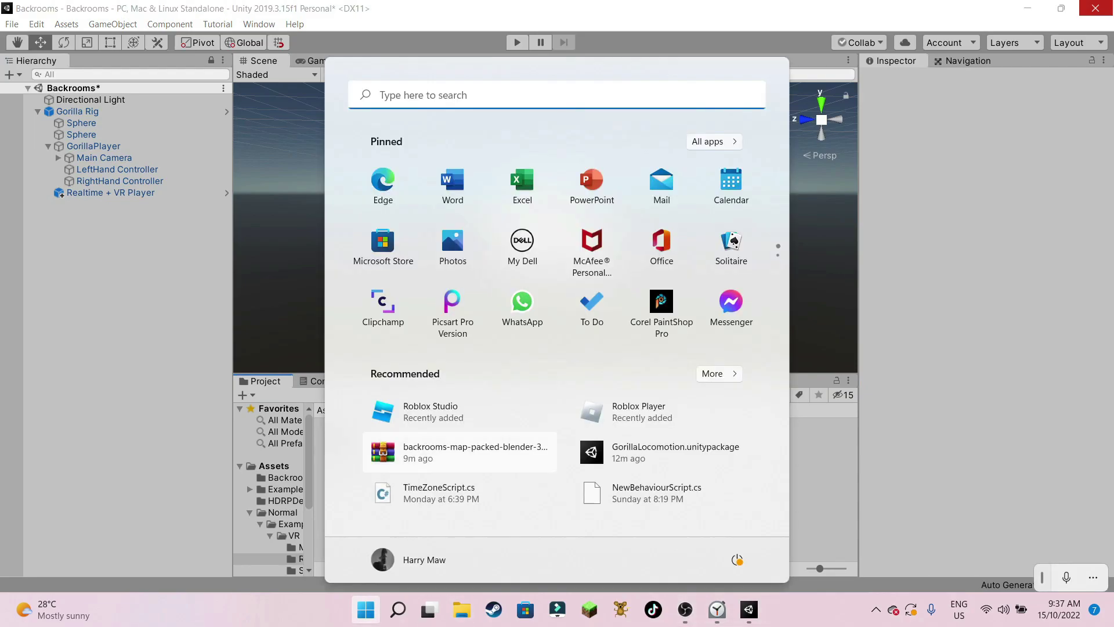
key(Escape)
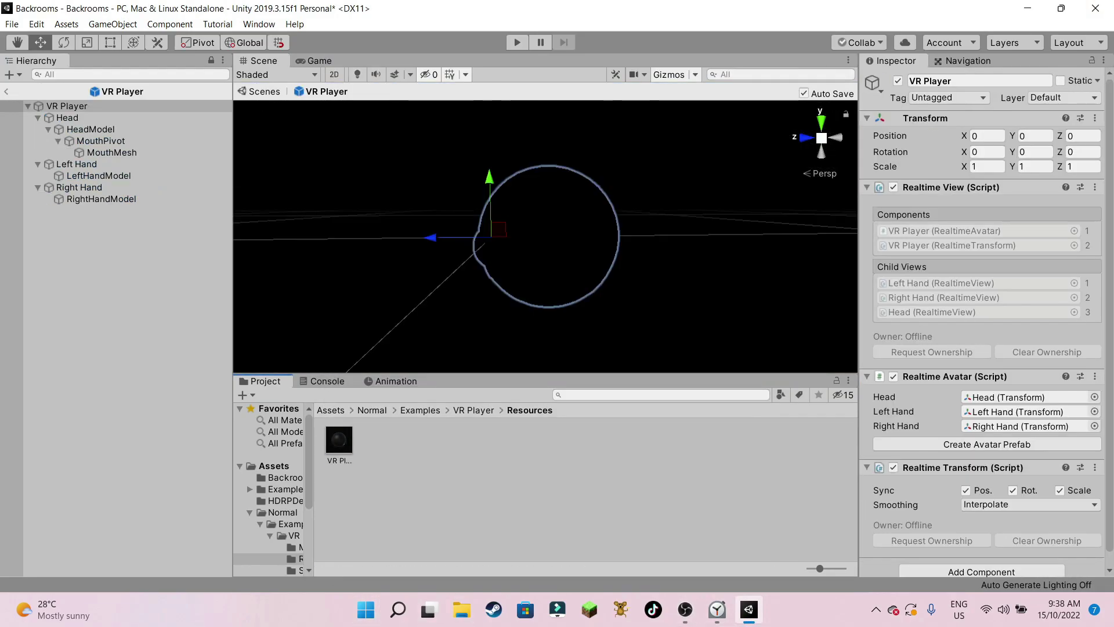
click(331, 410)
right_drag(580, 244, 442, 232)
- Browse Program Files and the user's profile folder on the C: drive in File Explorer for the gorilla model
click(462, 610)
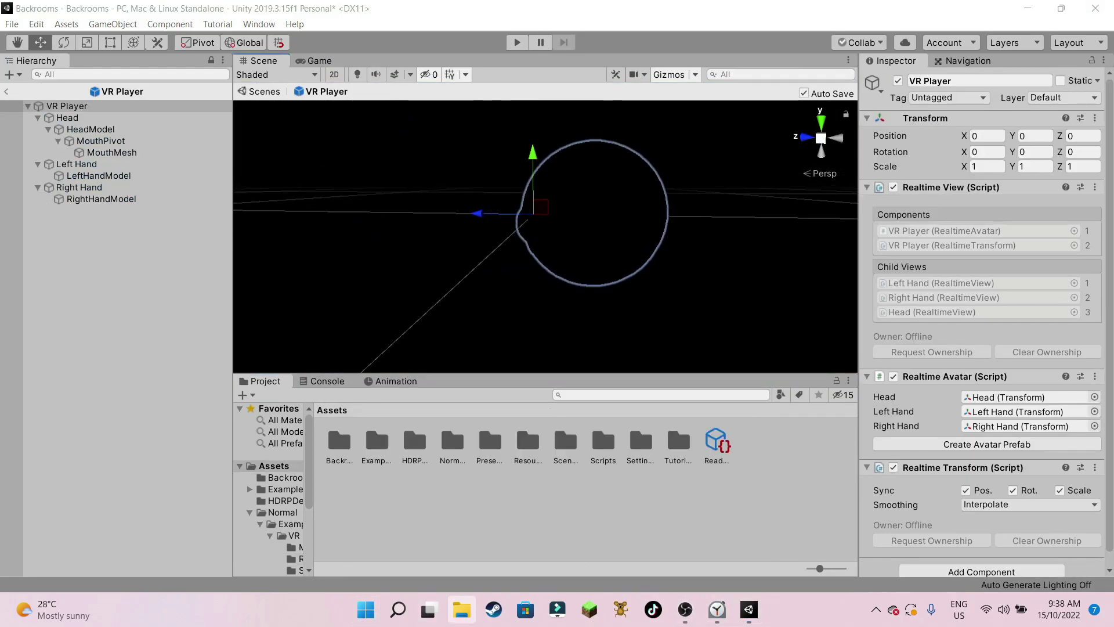
click(46, 381)
double_click(233, 255)
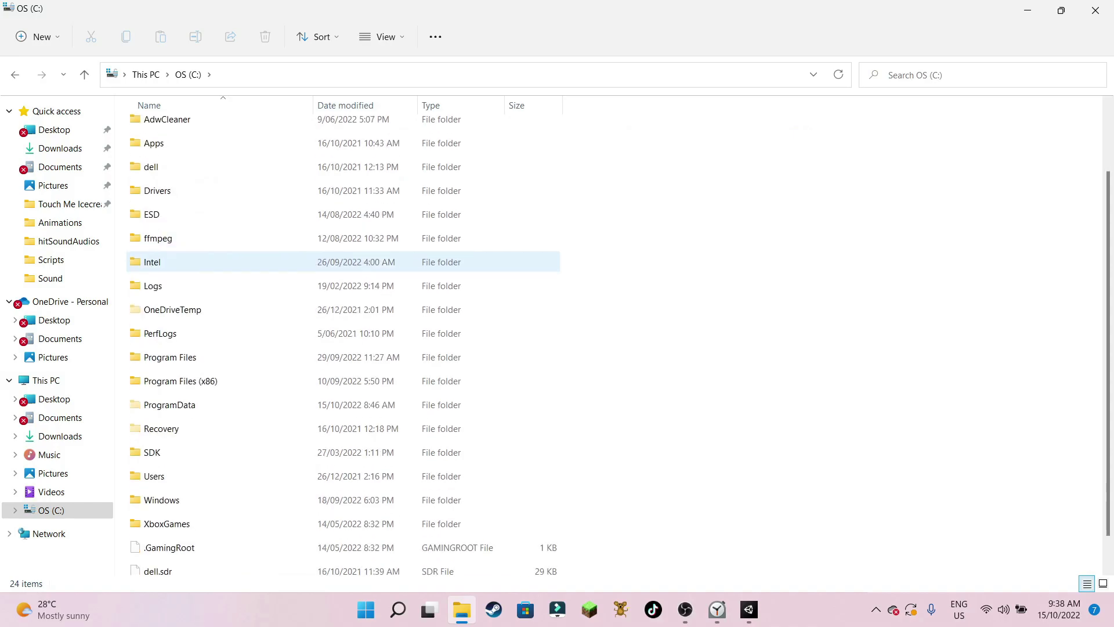
double_click(174, 357)
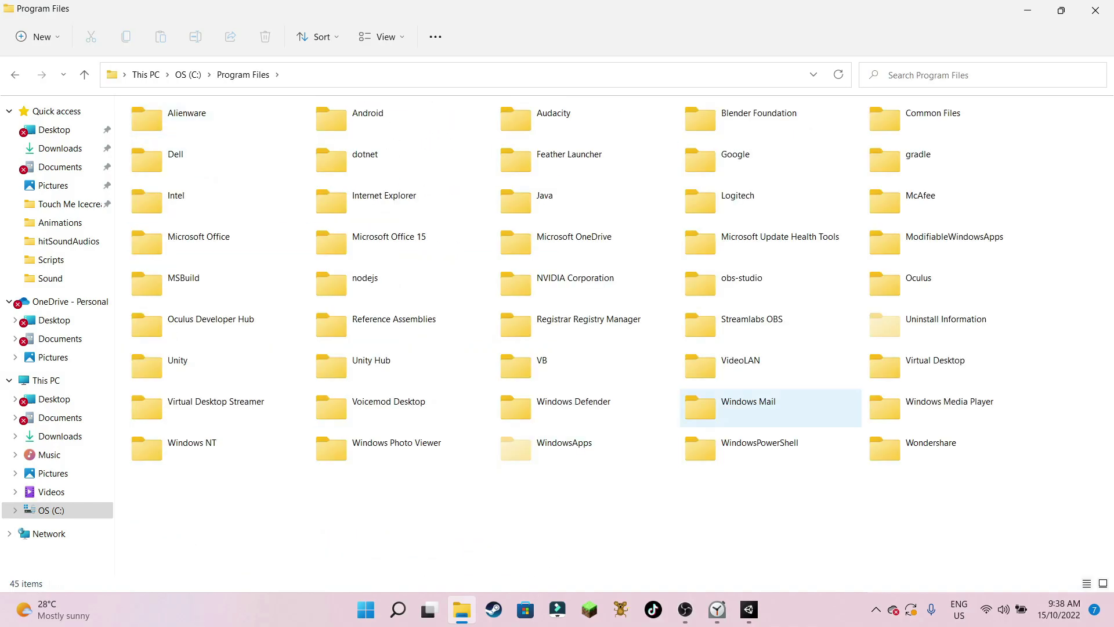
click(188, 75)
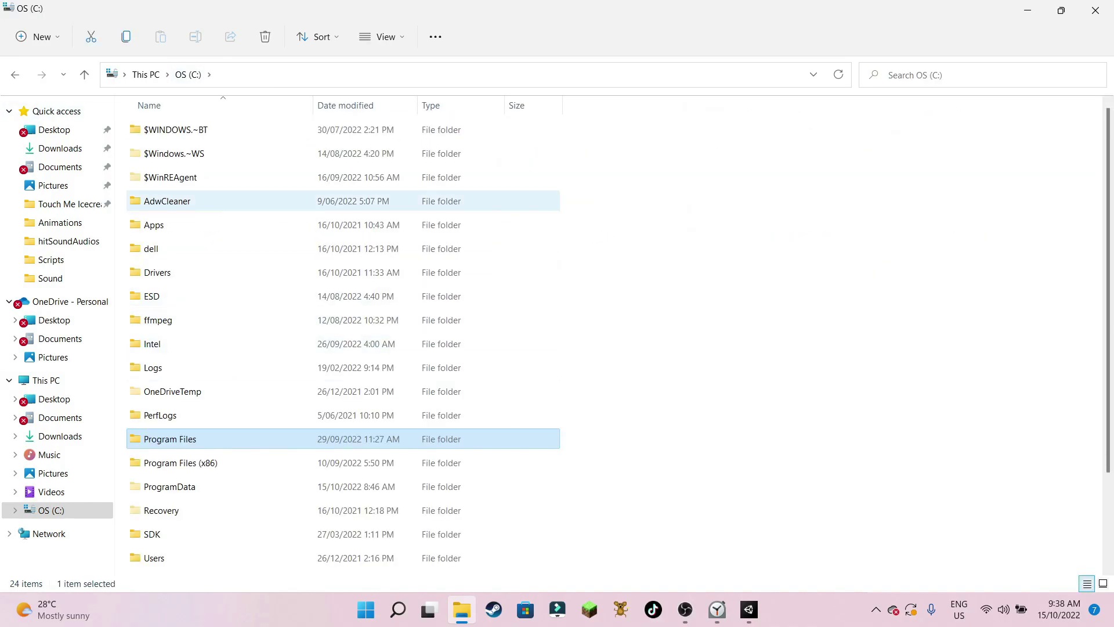
scroll(174, 500, down, 1)
double_click(156, 544)
double_click(175, 156)
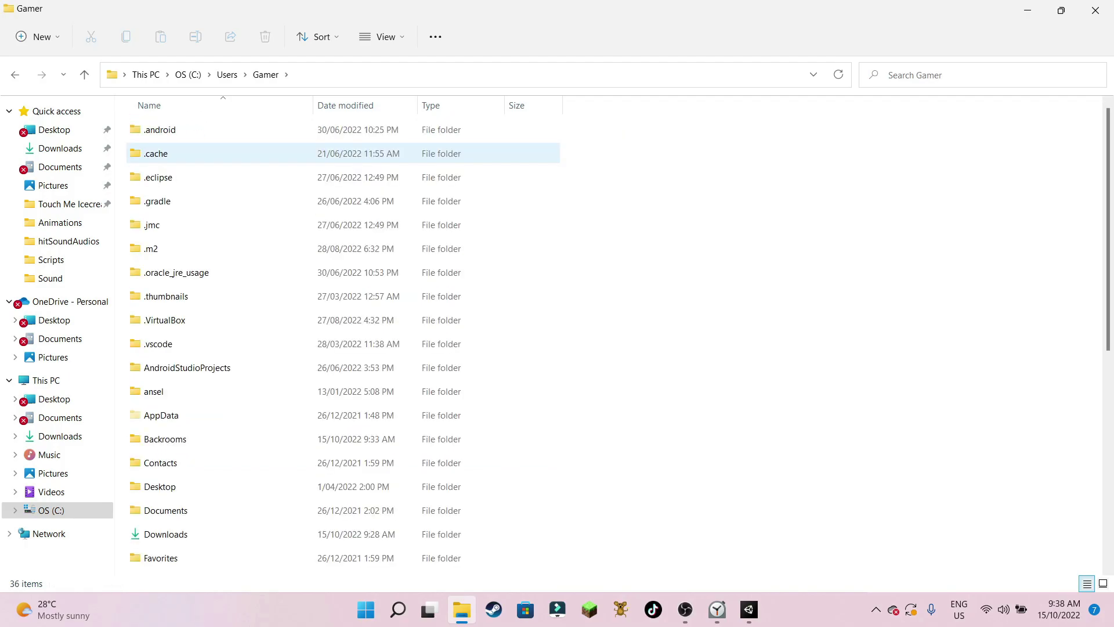
scroll(174, 341, down, 2)
scroll(174, 413, down, 1)
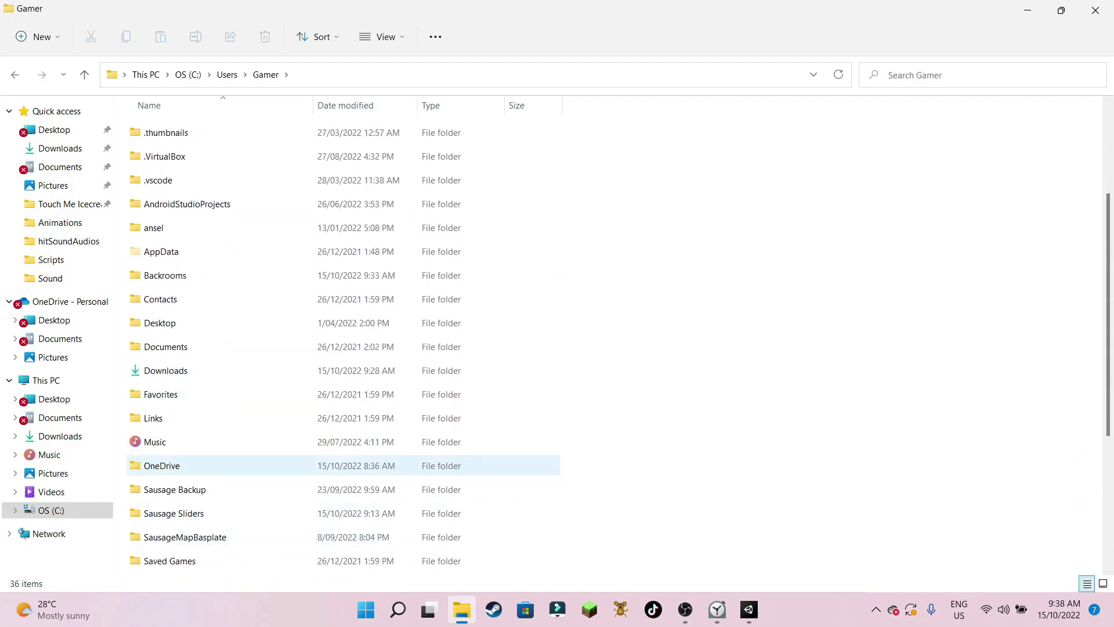
key(super+d)
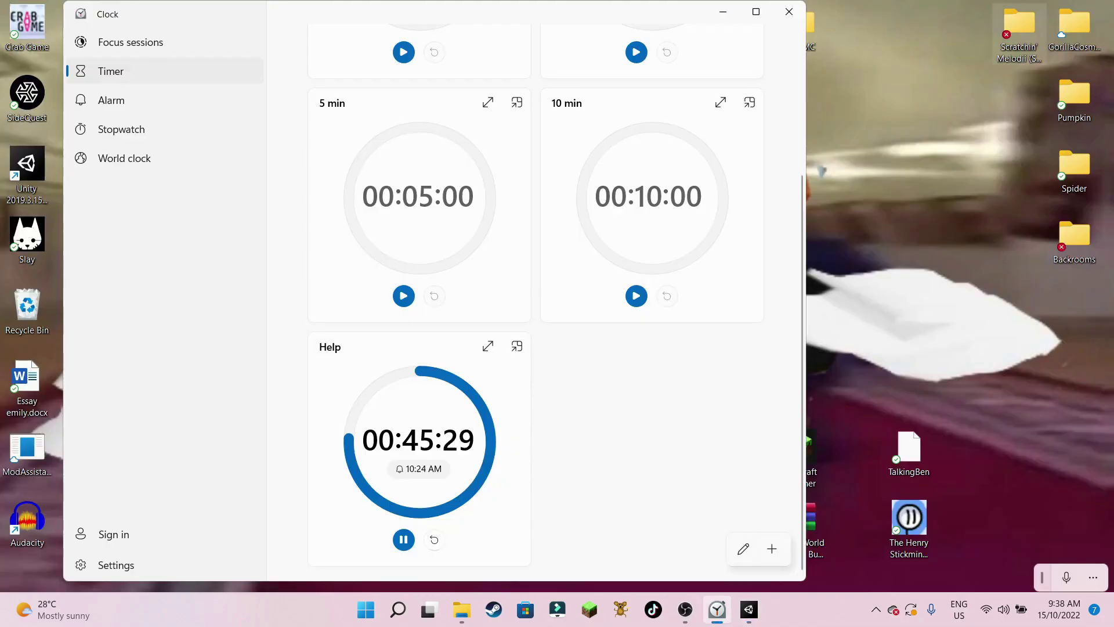
- Import gorilla.fbx from Documents/HoldablePadUnityProject-main/Assets/Meshes into the Unity project's Assets folder
click(461, 610)
click(60, 167)
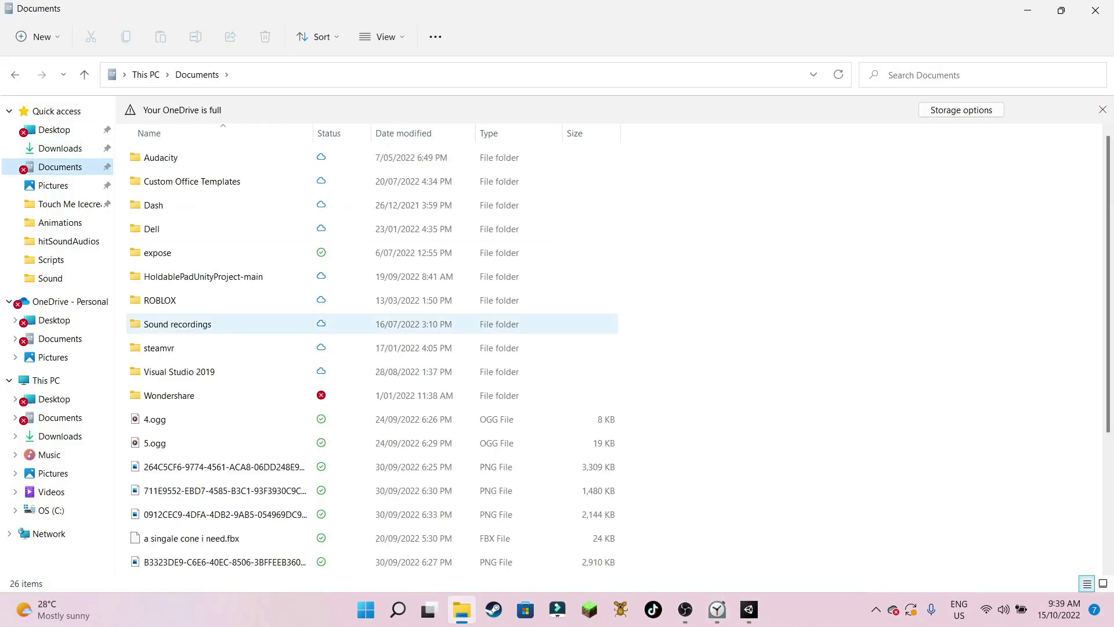
double_click(174, 277)
double_click(156, 181)
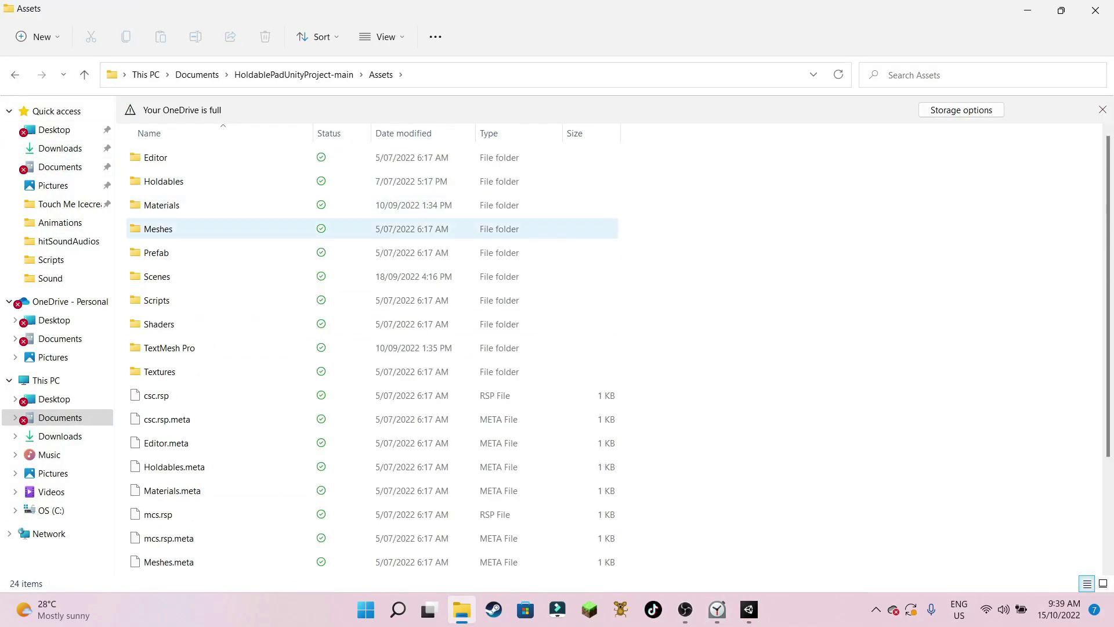
double_click(162, 229)
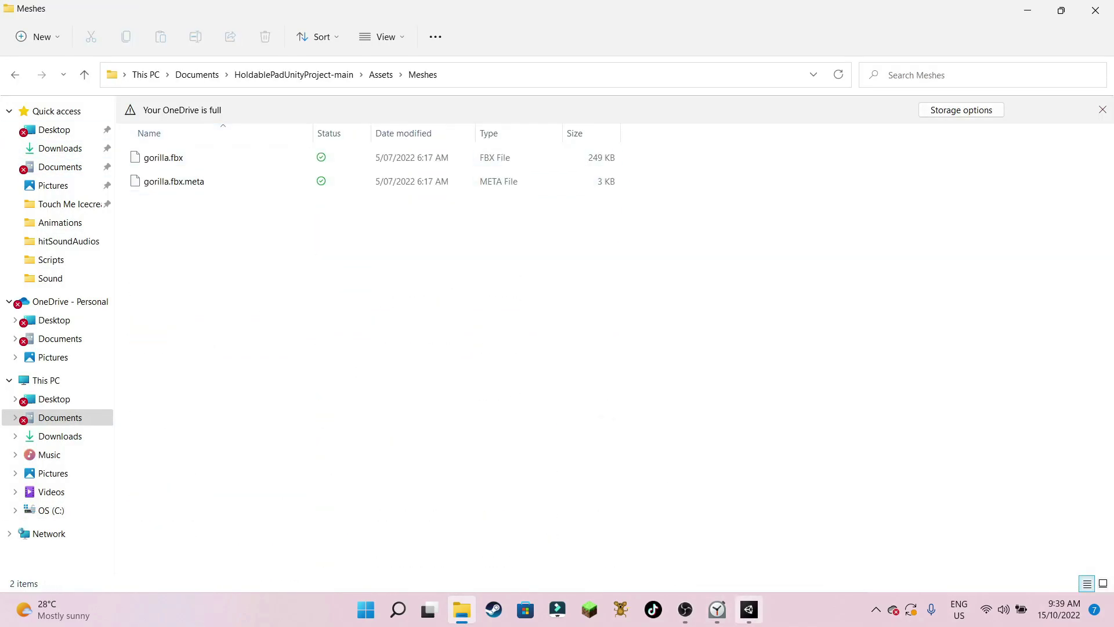
click(748, 609)
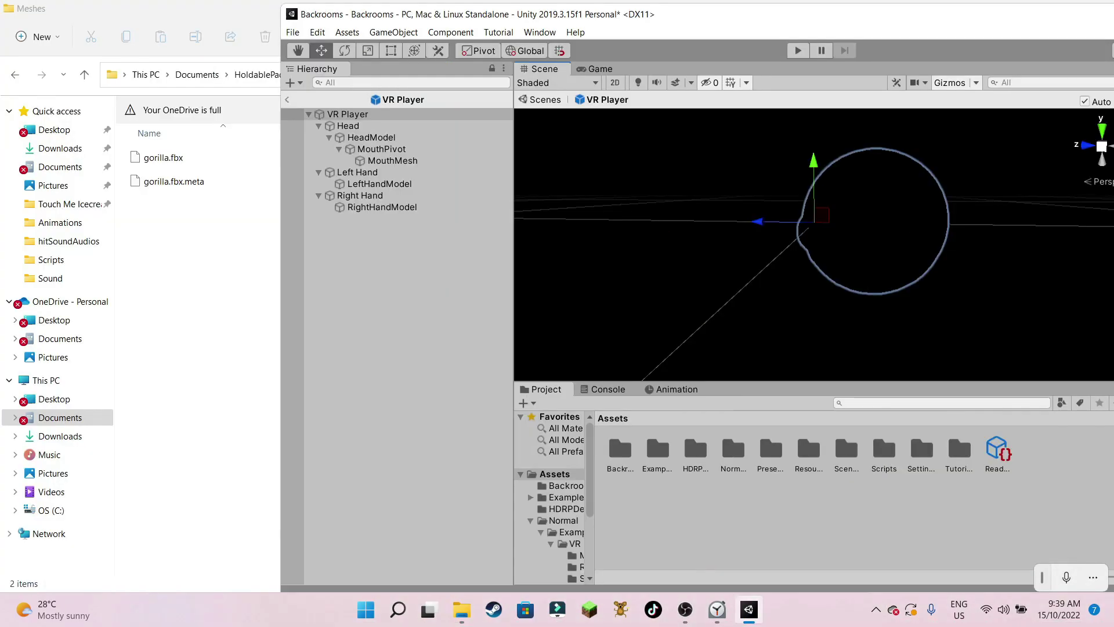
drag(163, 158, 754, 511)
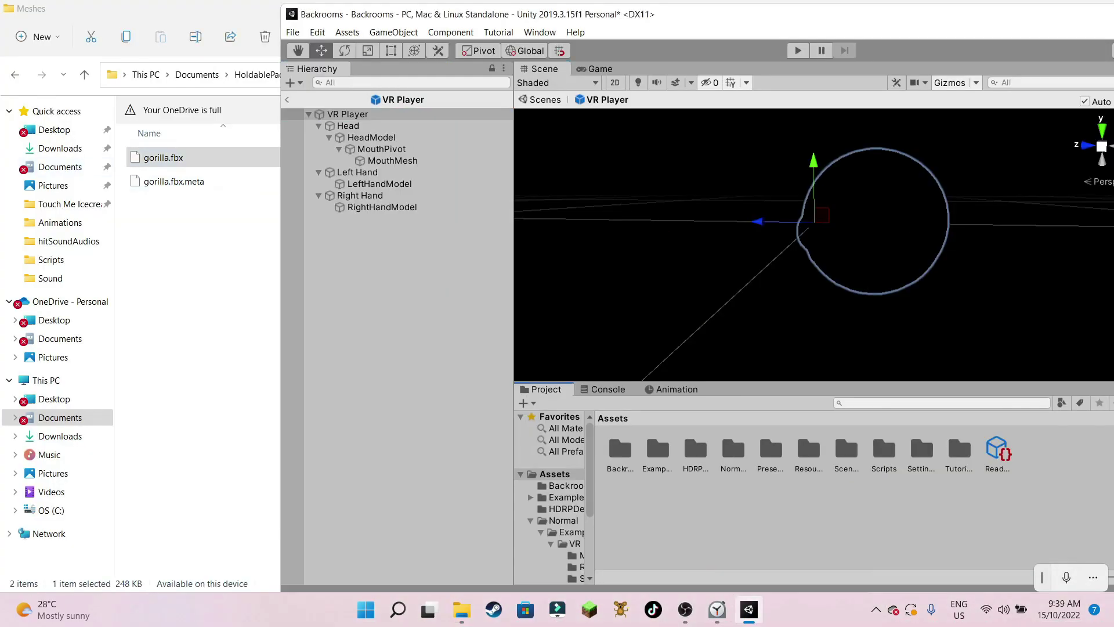
- Add the gorilla model to the VR Player prefab and open the Assets/Textures folder of HoldablePadUnityProject-main in File Explorer
drag(997, 450, 372, 115)
click(257, 75)
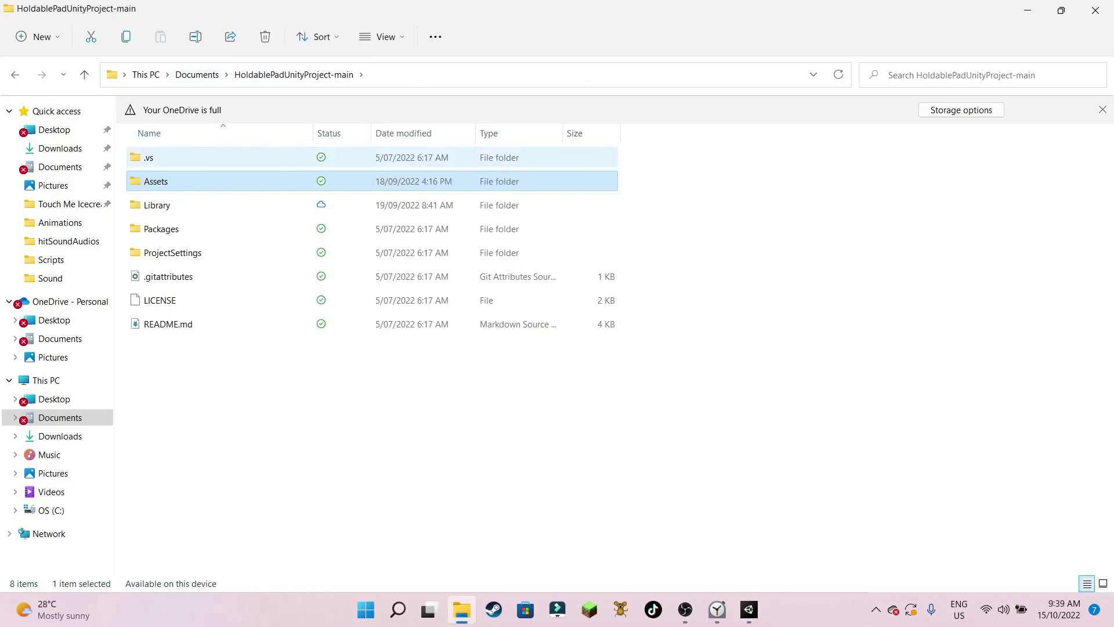
double_click(162, 181)
double_click(162, 204)
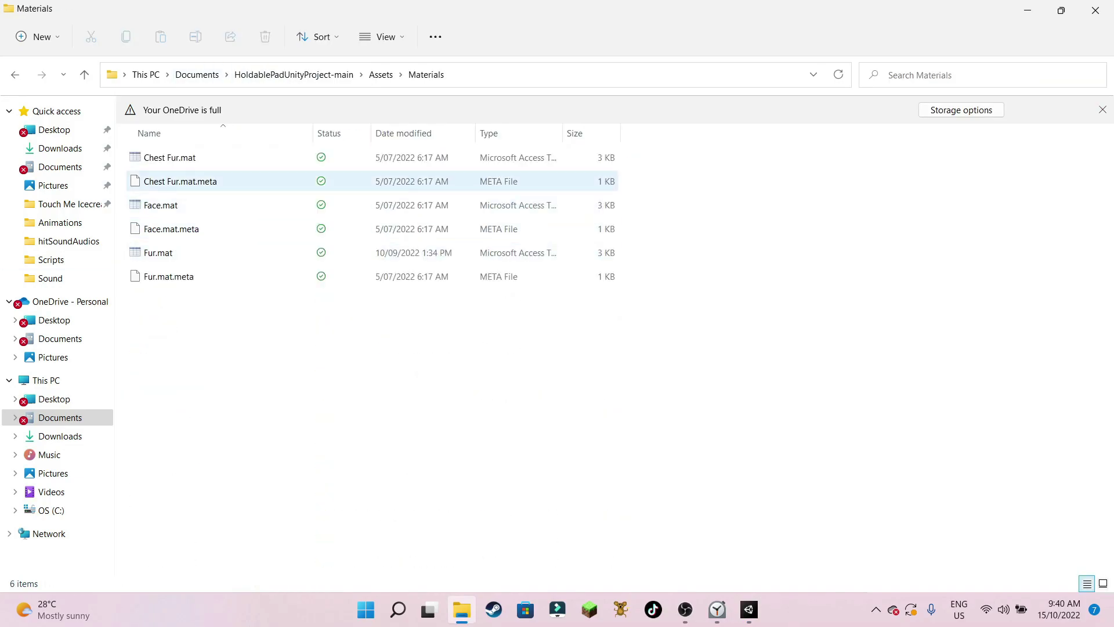
click(380, 75)
double_click(162, 371)
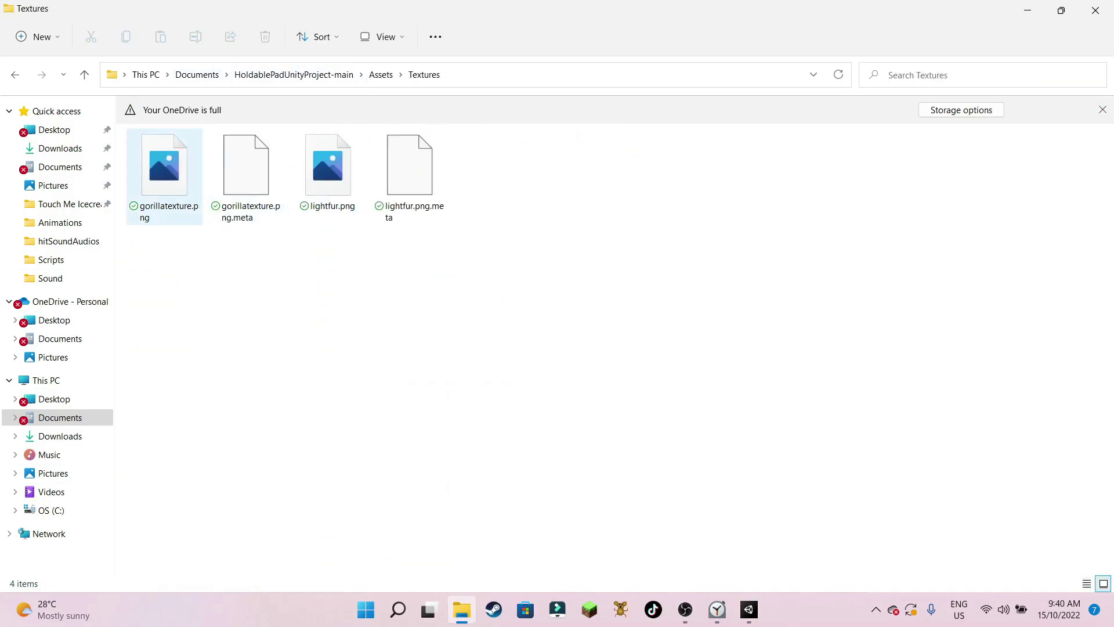
- Import gorillatexture.png and lightfur.png into the Unity project's Assets folder and close File Explorer
click(1062, 11)
click(346, 199)
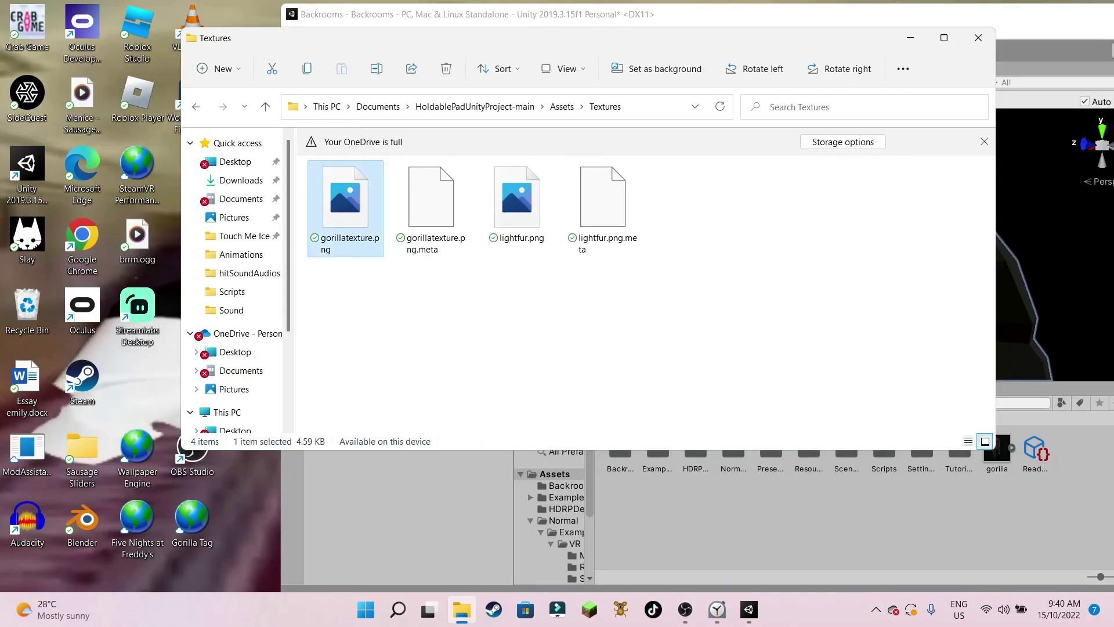
click(517, 198)
click(978, 38)
drag(917, 12, 813, 1)
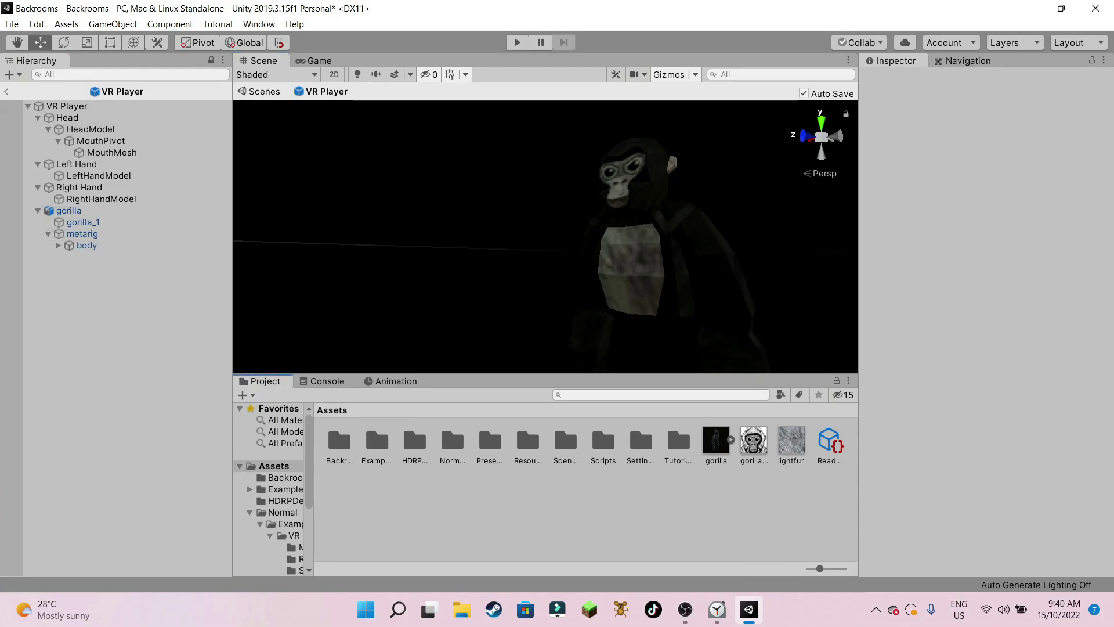
- Try to parent the gorilla rig's head bone under Head and the Left Hand object under the gorilla
click(753, 441)
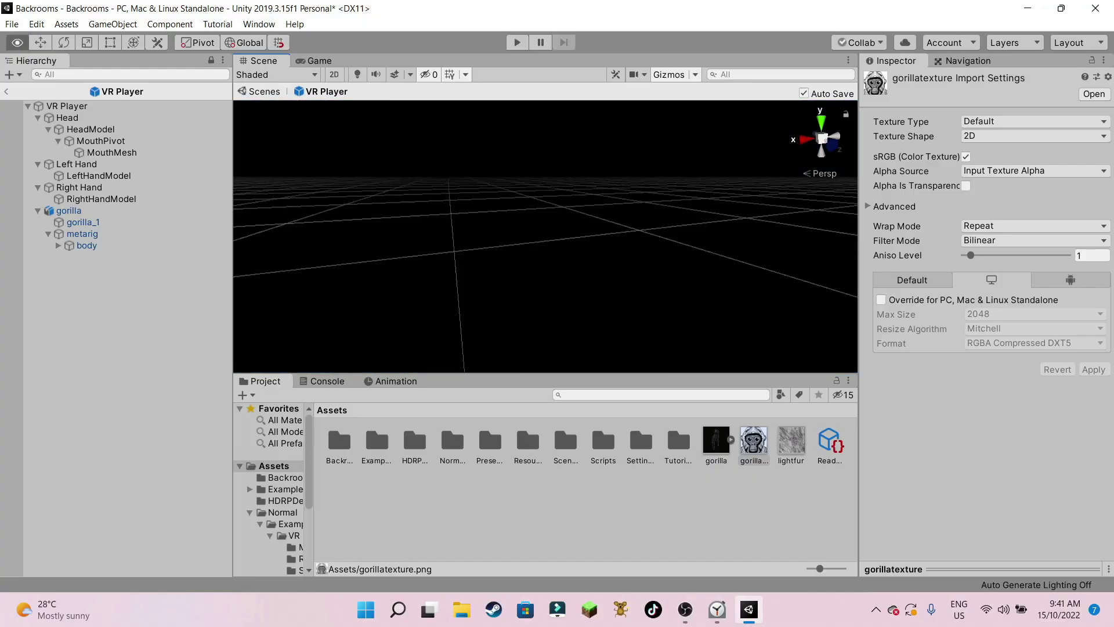
key(f)
click(38, 211)
click(49, 234)
click(58, 246)
drag(96, 257, 68, 117)
drag(76, 164, 70, 222)
click(69, 211)
- Toggle the scene lighting and move the gorilla model to line up with the VR Player's head
right_drag(546, 244, 511, 243)
drag(606, 219, 606, 354)
right_drag(545, 244, 668, 244)
click(357, 74)
drag(405, 296, 439, 296)
drag(493, 240, 493, 171)
right_drag(545, 244, 441, 255)
- Try moving the shoulder_L bone and setting hand_L's Y position to 0 in the gorilla rig
click(109, 257)
drag(348, 145, 348, 186)
key(ctrl+z)
right_drag(546, 244, 569, 313)
click(430, 145)
click(68, 269)
click(78, 281)
click(89, 291)
click(132, 304)
click(1040, 136)
text(0)
key(ctrl+z)
- Replace the gorilla in the VR Player prefab with a fresh copy of the gorilla model from Assets
click(69, 211)
key(Delete)
click(716, 441)
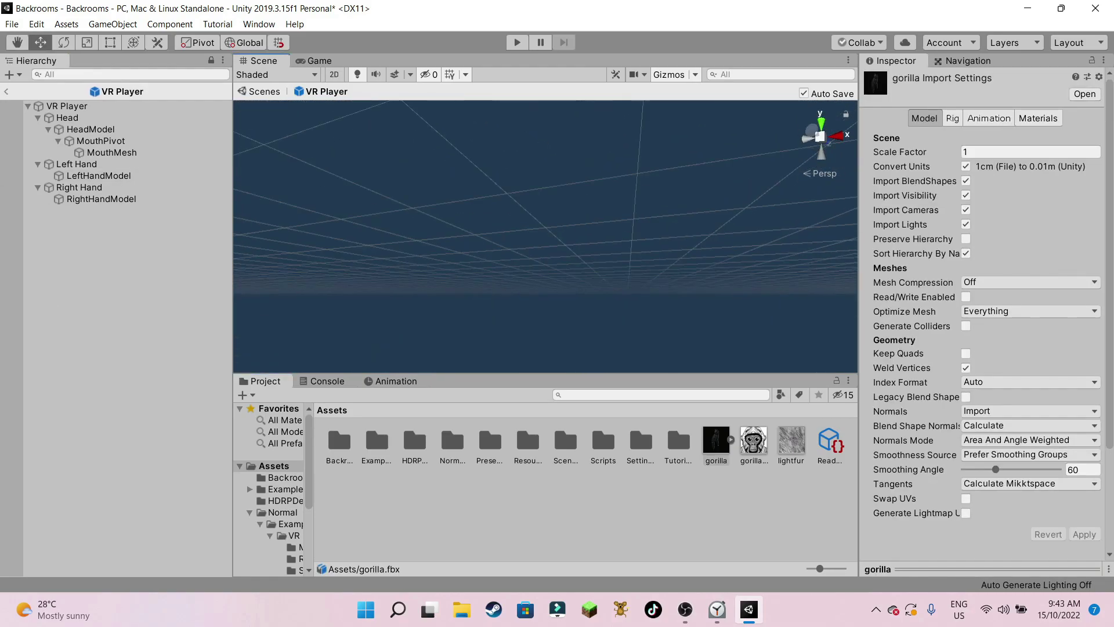
click(6, 91)
click(716, 441)
click(227, 193)
right_drag(546, 244, 511, 261)
drag(717, 441, 104, 267)
- Move the gorilla model to about Y -0.255 and Z -0.138 in the VR Player prefab
right_drag(545, 244, 557, 232)
drag(499, 202, 500, 250)
right_drag(546, 244, 674, 250)
drag(641, 318, 617, 319)
drag(553, 239, 553, 251)
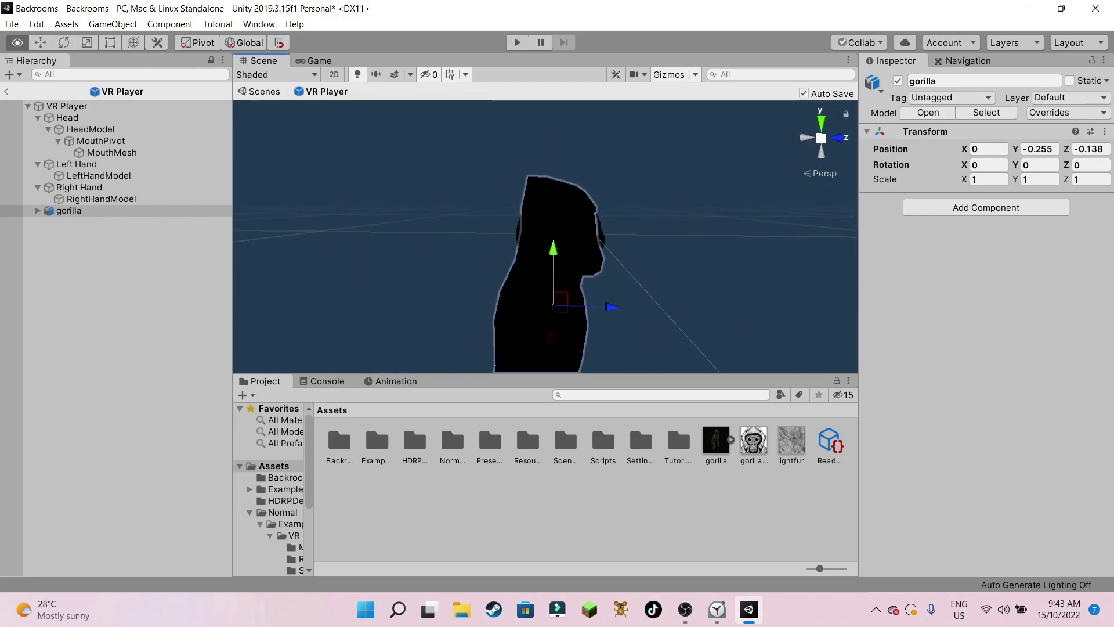
- Expand the gorilla and its metarig in the hierarchy and inspect the materials of the gorilla_1 mesh
right_drag(546, 244, 499, 250)
click(38, 210)
click(48, 234)
click(83, 222)
key(ctrl+y)
key(ctrl+y)
key(ctrl+y)
key(ctrl+y)
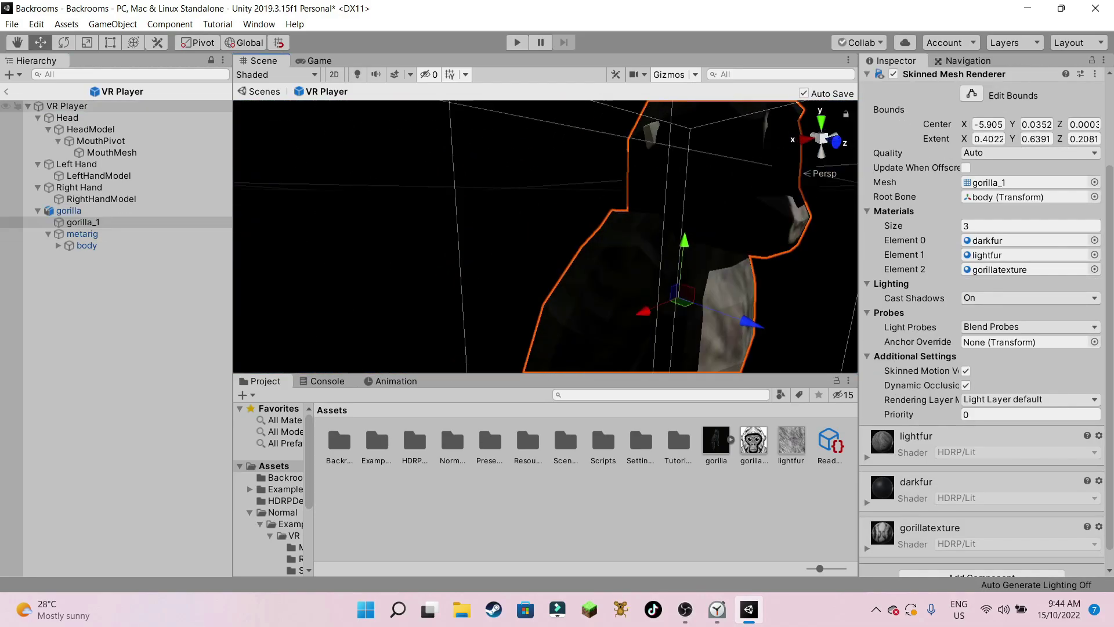
- Hide the default head by deactivating MouthPivot and disabling HeadModel's Mesh Renderer
key(ctrl+y)
key(ctrl+y)
key(ctrl+y)
key(ctrl+y)
key(ctrl+y)
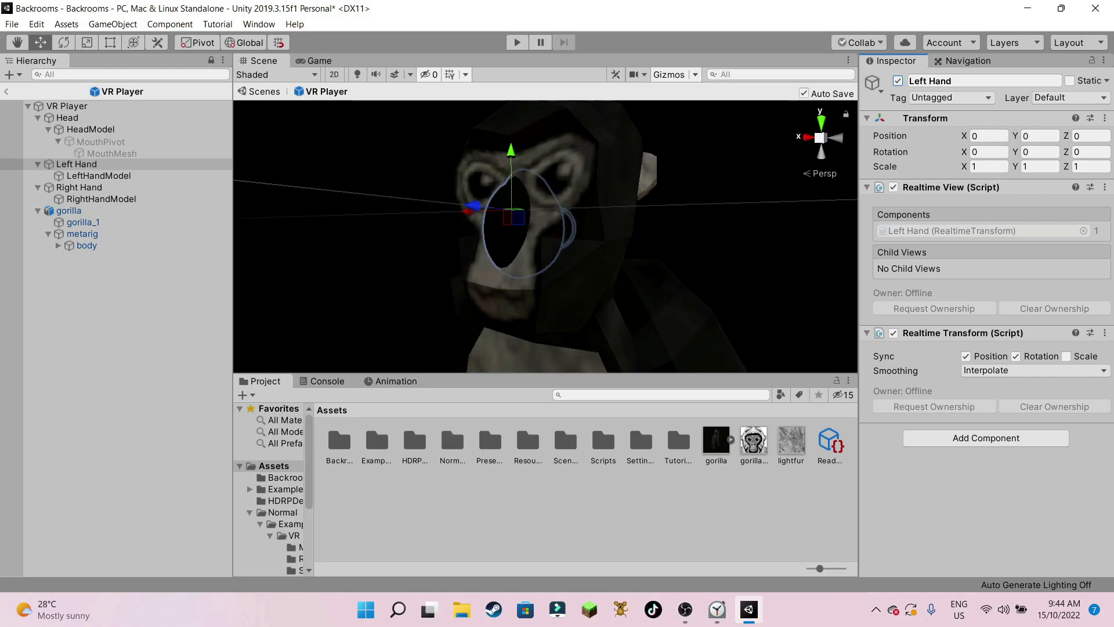
key(ctrl+y)
key(ctrl+y)
key(ctrl+y)
key(ctrl+y)
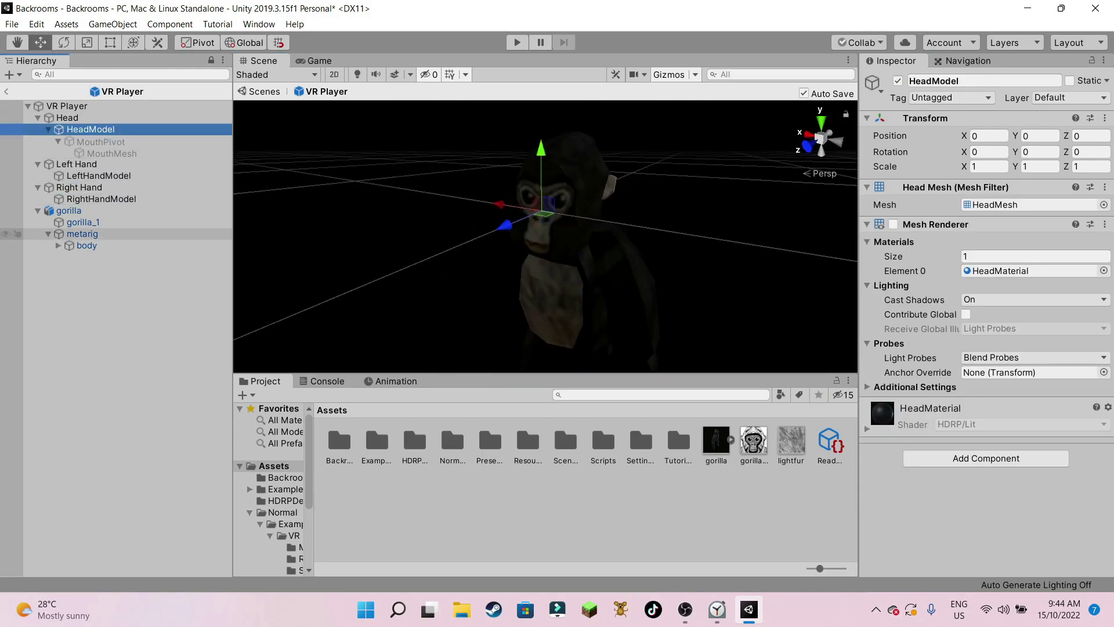
- Unpack the gorilla prefab inside VR Player so its bones can be restructured
click(649, 332)
right_click(86, 211)
click(139, 370)
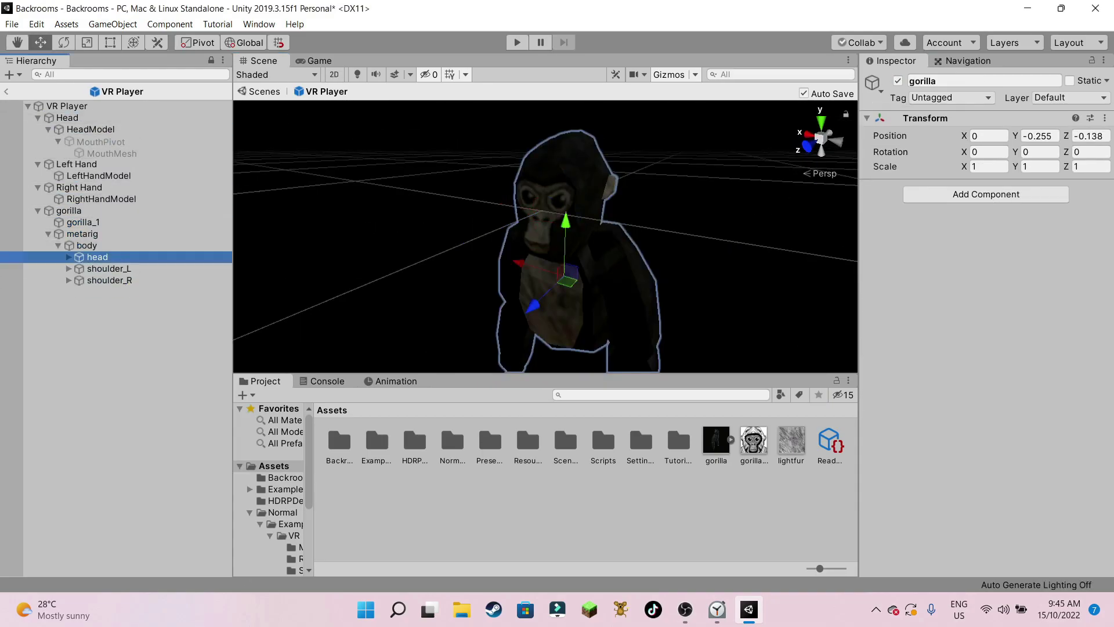
- Try to parent the gorilla's head bone under the VR Player's head and set its Y and Z positions to 0
drag(97, 257, 67, 118)
click(1040, 136)
click(77, 165)
drag(77, 164, 90, 129)
click(1041, 136)
text(0)
click(1091, 136)
text(0)
- Toggle the scene lighting and undo the changes made to the gorilla's head bone
right_drag(568, 233, 523, 232)
click(357, 75)
key(ctrl+z)
key(ctrl+z)
key(ctrl+z)
key(ctrl+z)
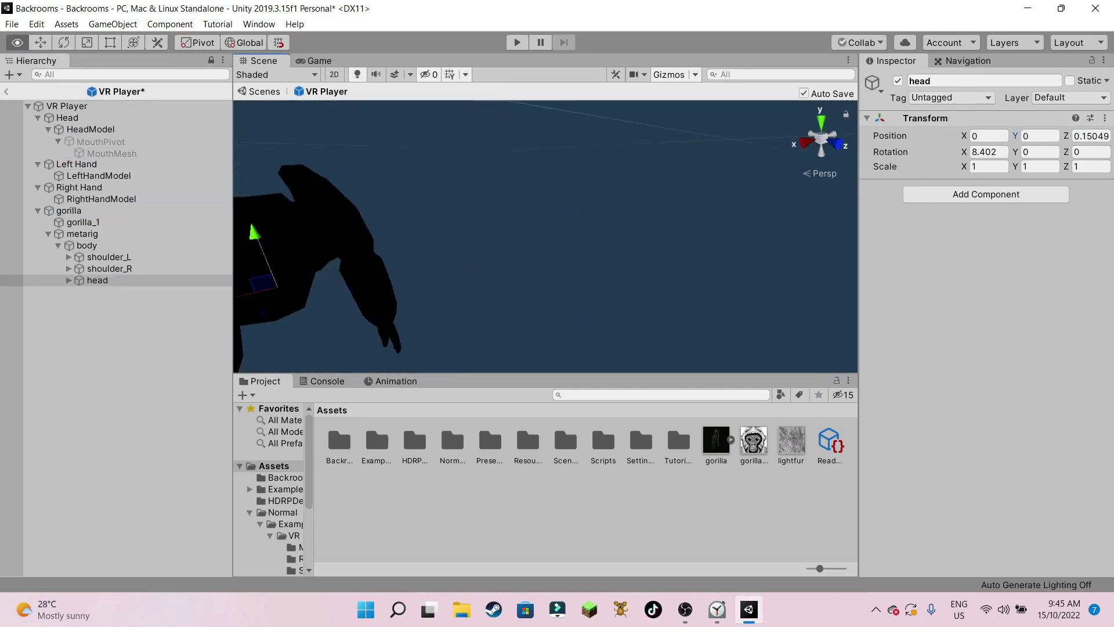
- Unpack the gorilla prefab again and move the model to line up with HeadModel
right_click(142, 211)
click(198, 370)
right_drag(493, 233, 610, 232)
click(38, 211)
click(90, 129)
click(68, 210)
drag(607, 242, 559, 243)
drag(501, 185, 501, 275)
right_drag(609, 232, 660, 232)
- Toggle the Mesh Renderer of HeadModel in the VR Player prefab
click(68, 211)
click(90, 130)
click(893, 224)
- Expand the gorilla's left arm bones down to the hand and try moving the palm_01_L bone
click(48, 234)
click(59, 246)
click(69, 269)
click(78, 280)
click(89, 292)
click(98, 304)
click(149, 315)
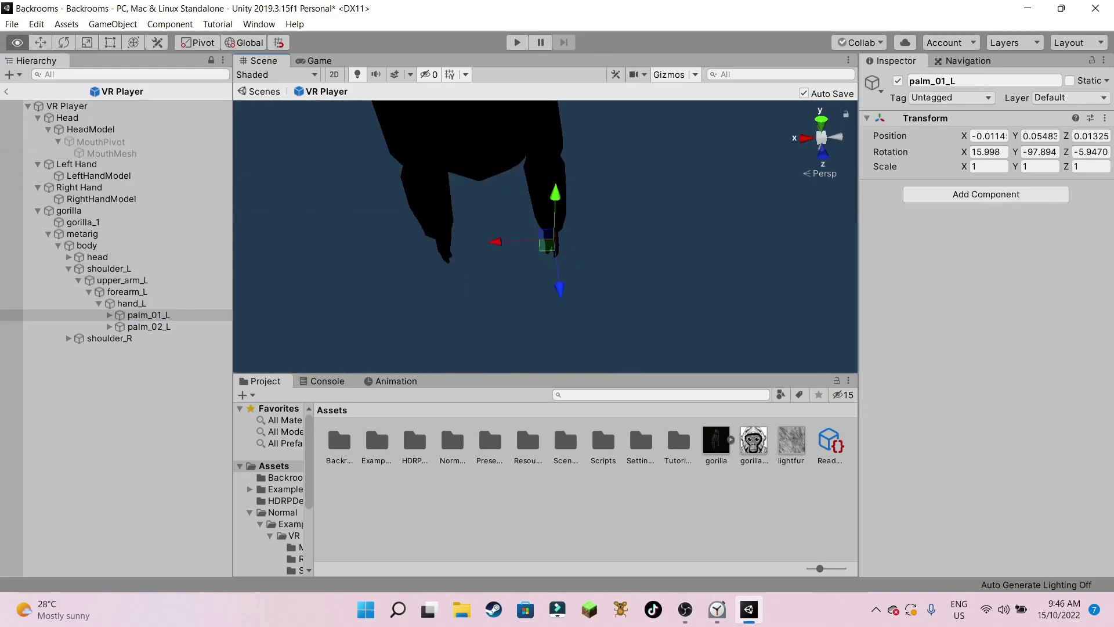
drag(516, 194, 516, 212)
- Undo the test moves of the gorilla's left hand and forearm bones
key(ctrl+z)
key(ctrl+z)
key(ctrl+z)
key(ctrl+z)
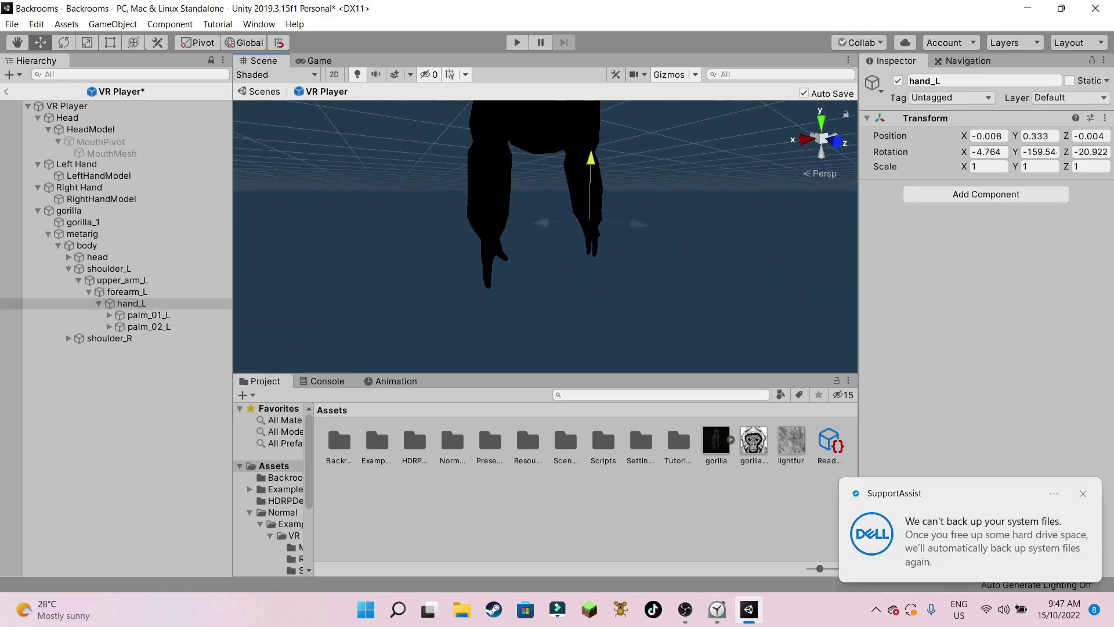
key(ctrl+z)
key(ctrl+z)
key(ctrl+z)
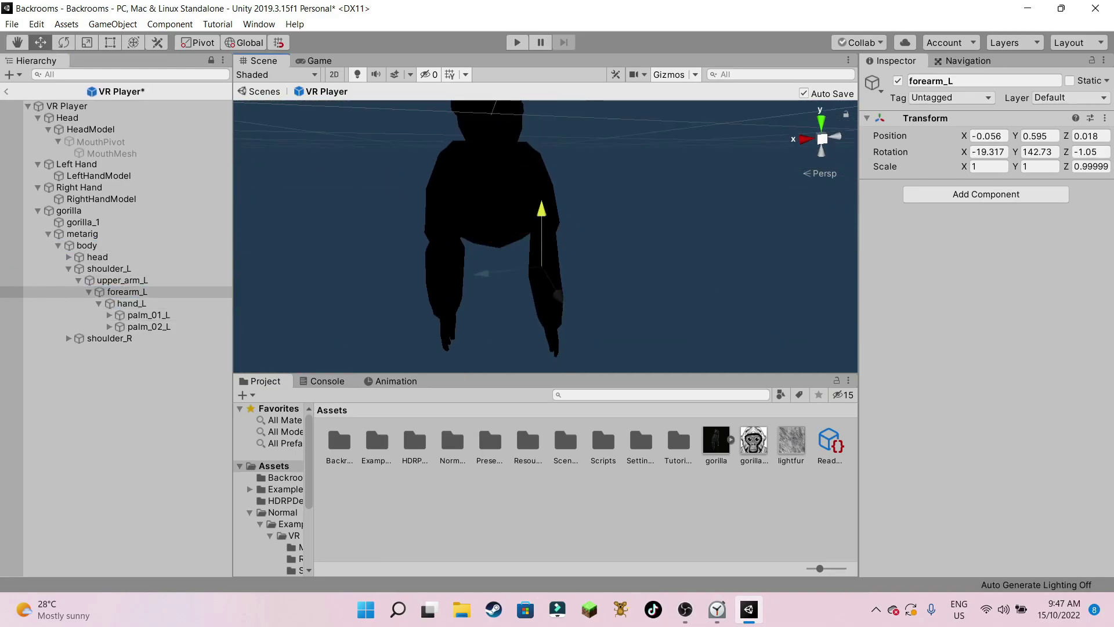
key(ctrl+z)
key(ctrl+z)
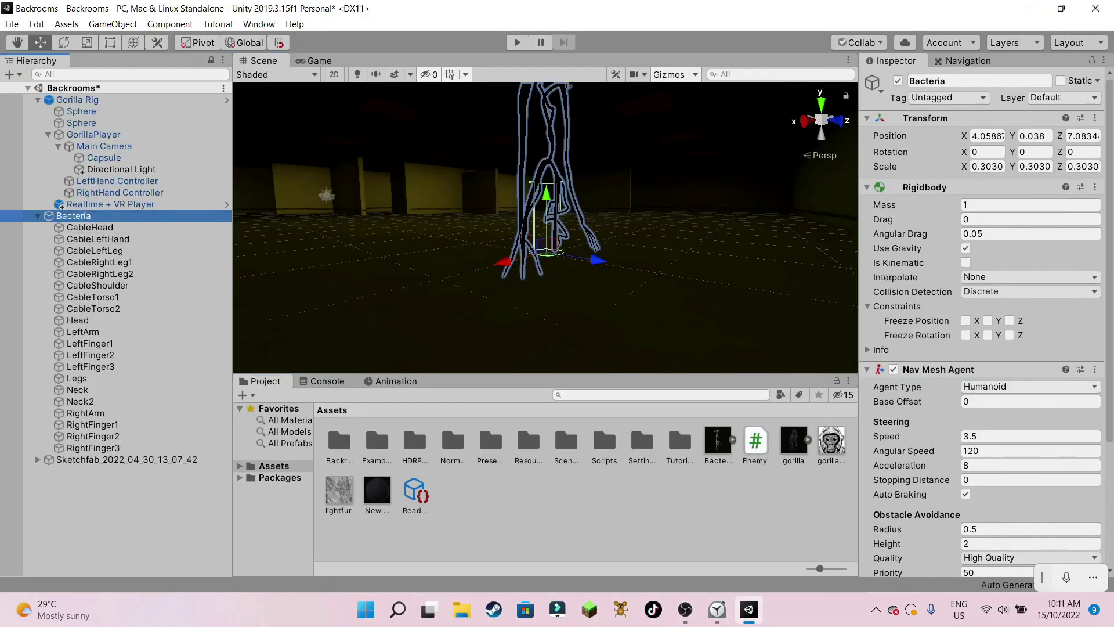
- In Bacteria's Enemy script, set Mob Distance Run to 1e+32 and assign Main Camera as the Player
scroll(982, 325, down, 5)
click(1031, 533)
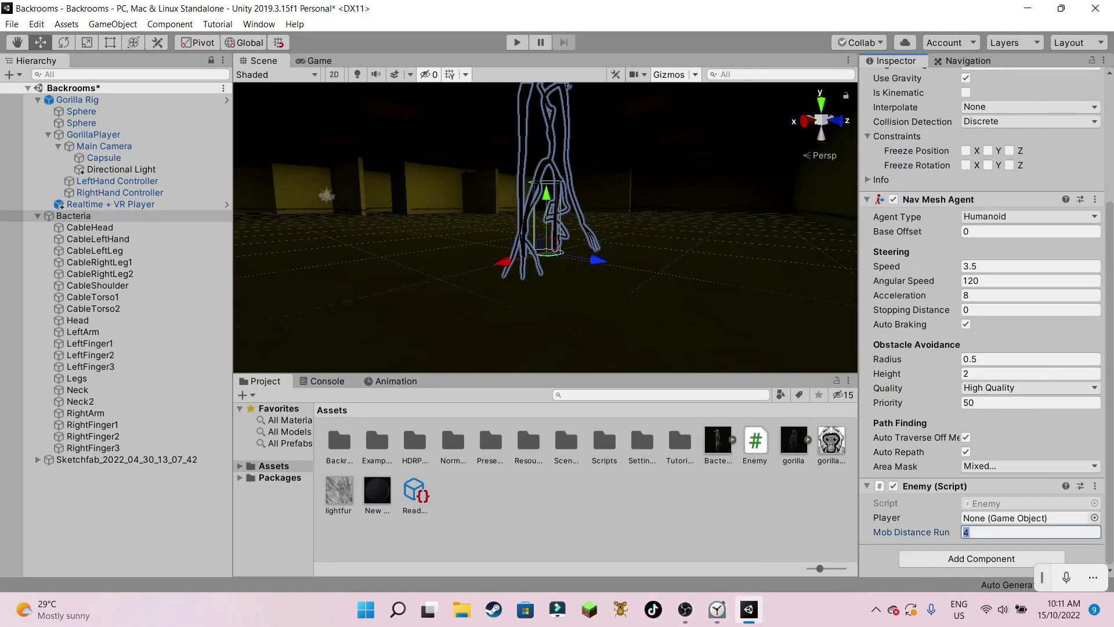
right_drag(476, 232, 467, 204)
scroll(462, 270, down, 3)
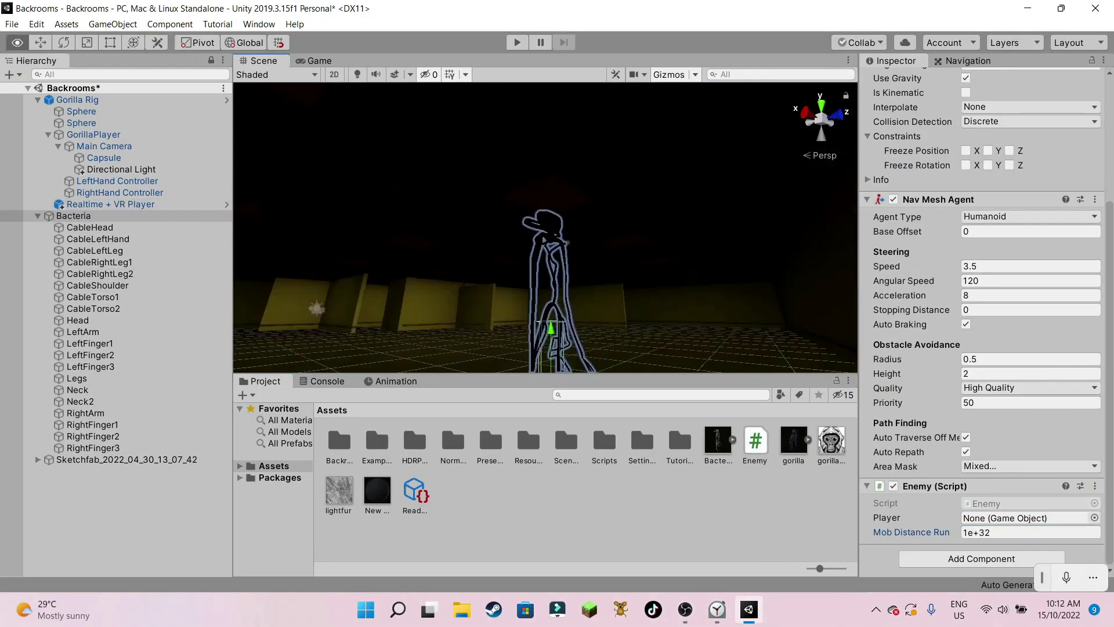
scroll(467, 203, up, 3)
drag(104, 146, 1025, 518)
scroll(546, 232, down, 2)
right_drag(545, 232, 667, 342)
drag(671, 345, 541, 202)
right_drag(541, 202, 558, 140)
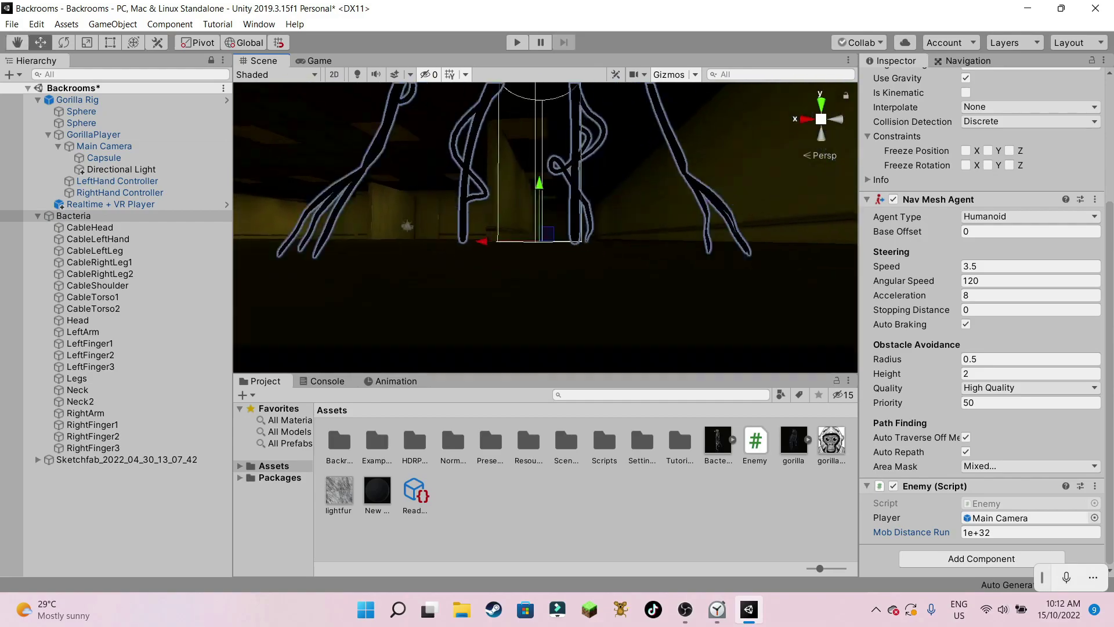
- Add a Box Collider component to the Bacteria object
right_drag(557, 232, 627, 203)
click(73, 216)
mouse_move(464, 232)
right_down()
mouse_move(627, 233)
mouse_move(470, 232)
mouse_move(481, 226)
right_up()
click(982, 559)
text(box)
key(Return)
- Stretch Bacteria's Box Collider around the model to about 4.56 in X and 5.86 in Y
scroll(981, 372, down, 3)
drag(554, 235, 554, 225)
click(971, 471)
right_drag(552, 232, 551, 253)
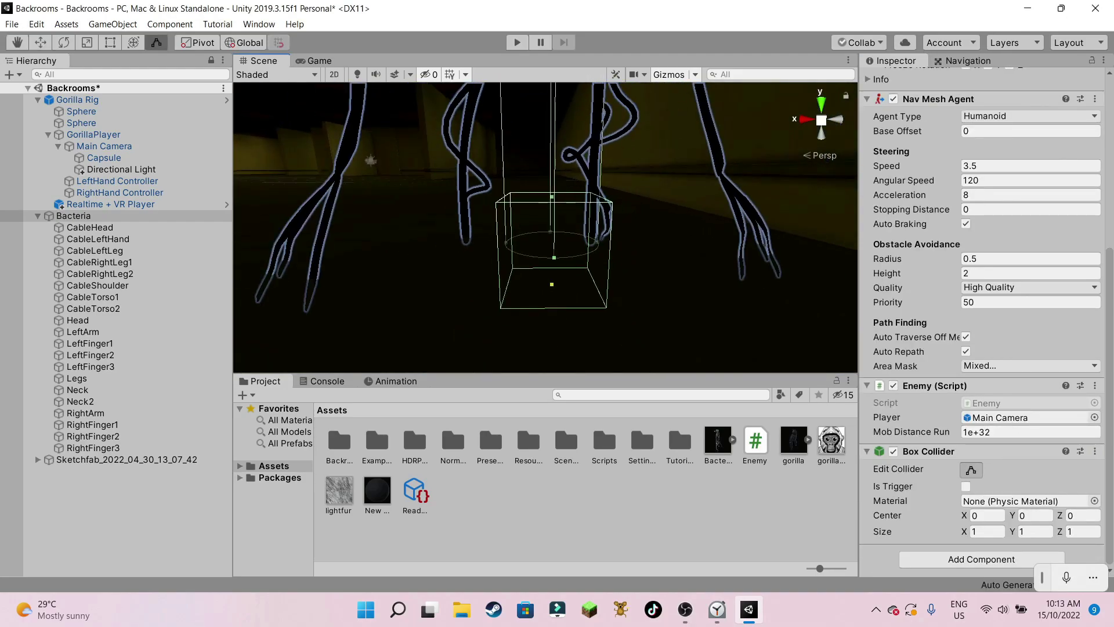
drag(553, 284, 553, 245)
right_drag(553, 245, 540, 256)
drag(517, 217, 215, 158)
drag(610, 217, 781, 218)
right_drag(781, 218, 655, 261)
drag(353, 202, 490, 190)
right_drag(523, 232, 534, 168)
drag(617, 322, 612, 104)
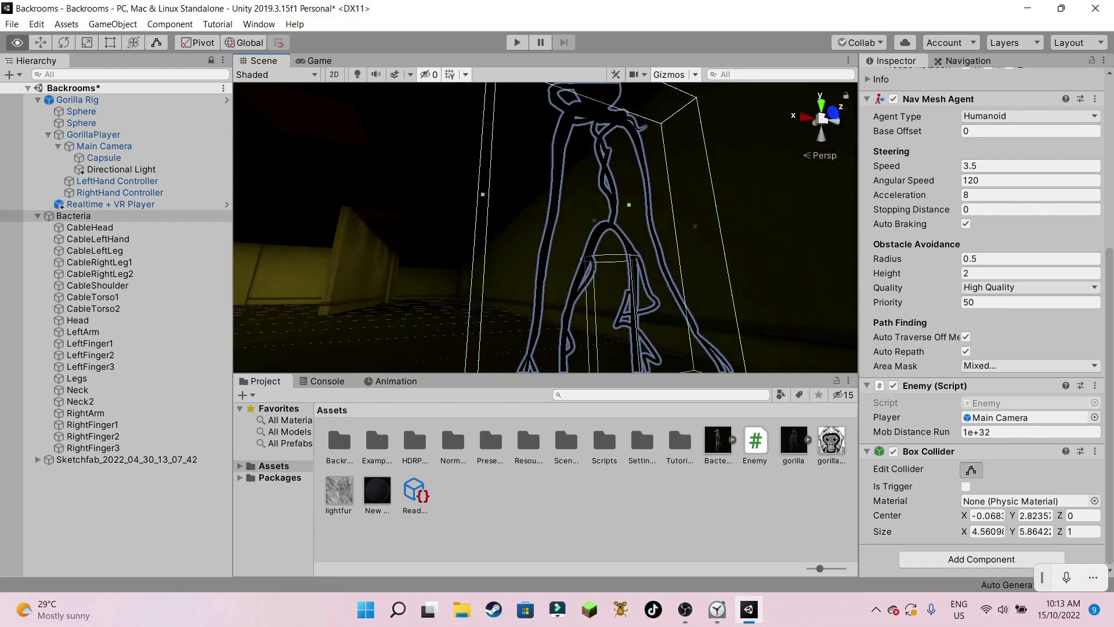
- Adjust the depth of Bacteria's Box Collider to fit the model and finish editing the collider
right_drag(612, 104, 743, 139)
drag(601, 229, 580, 230)
right_drag(581, 229, 580, 128)
click(537, 264)
click(74, 216)
- Create an empty child object under Main Camera and name it Jumpscare
right_drag(522, 232, 127, 193)
double_click(90, 228)
ctrl+click(78, 320)
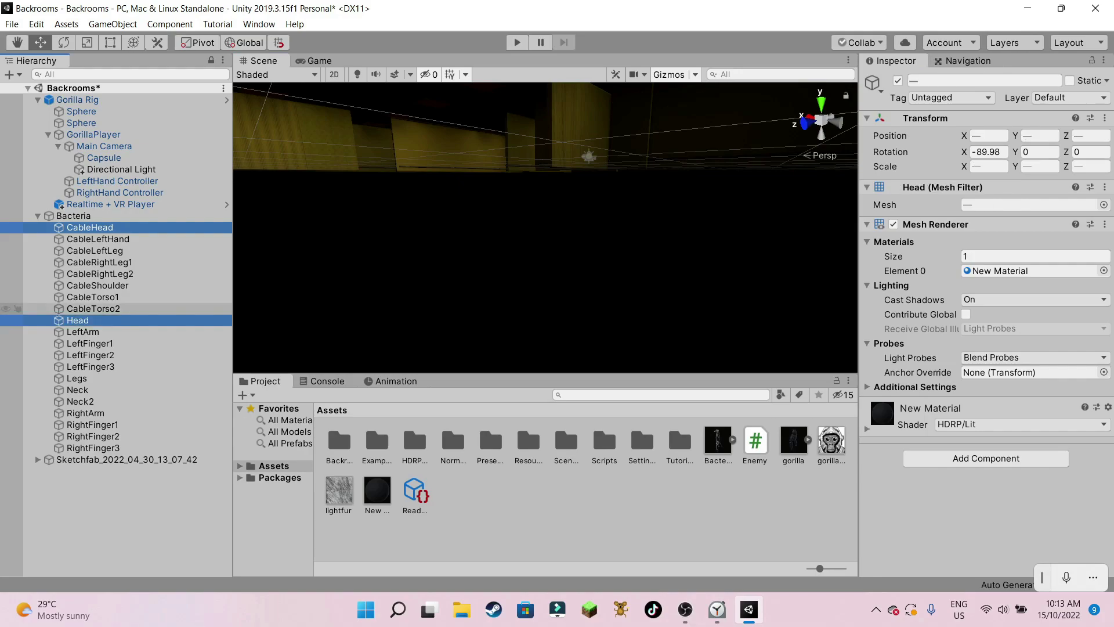
right_click(107, 146)
click(131, 306)
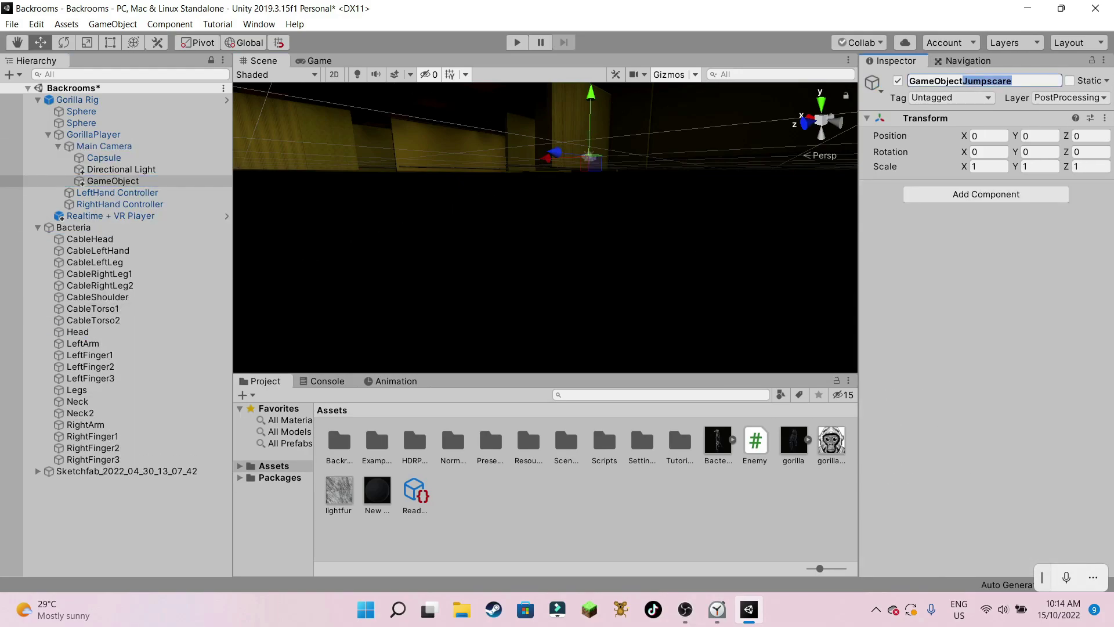
- Duplicate Bacteria's CableHead and Head, parent the copies under Jumpscare and frame them in the scene
click(90, 239)
ctrl+click(77, 332)
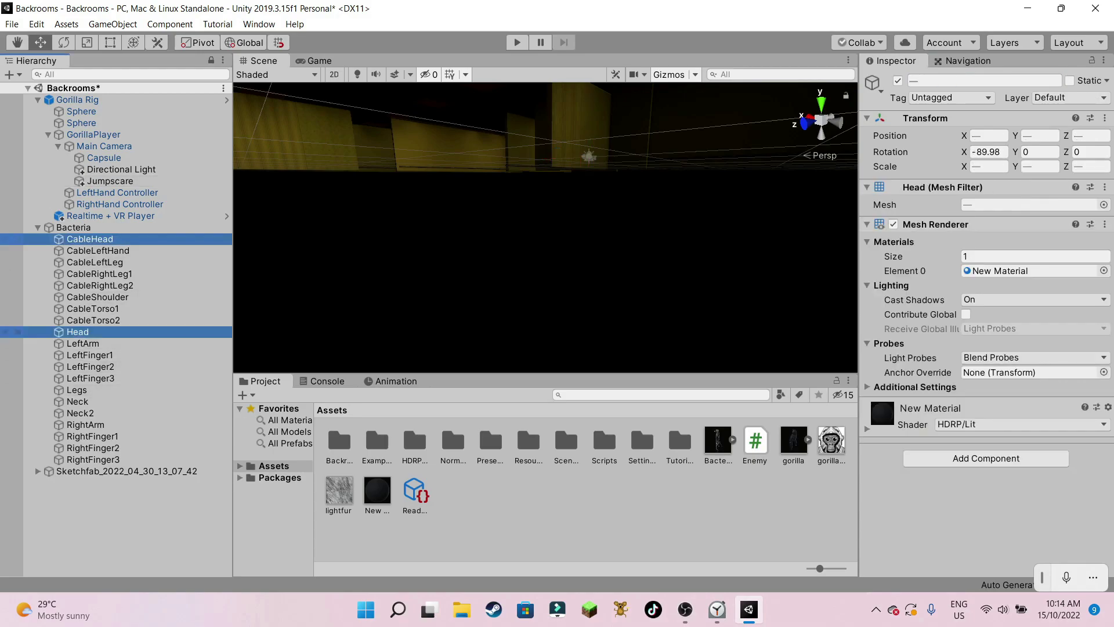
key(ctrl+d)
drag(87, 482, 95, 245)
drag(110, 175, 111, 182)
key(f)
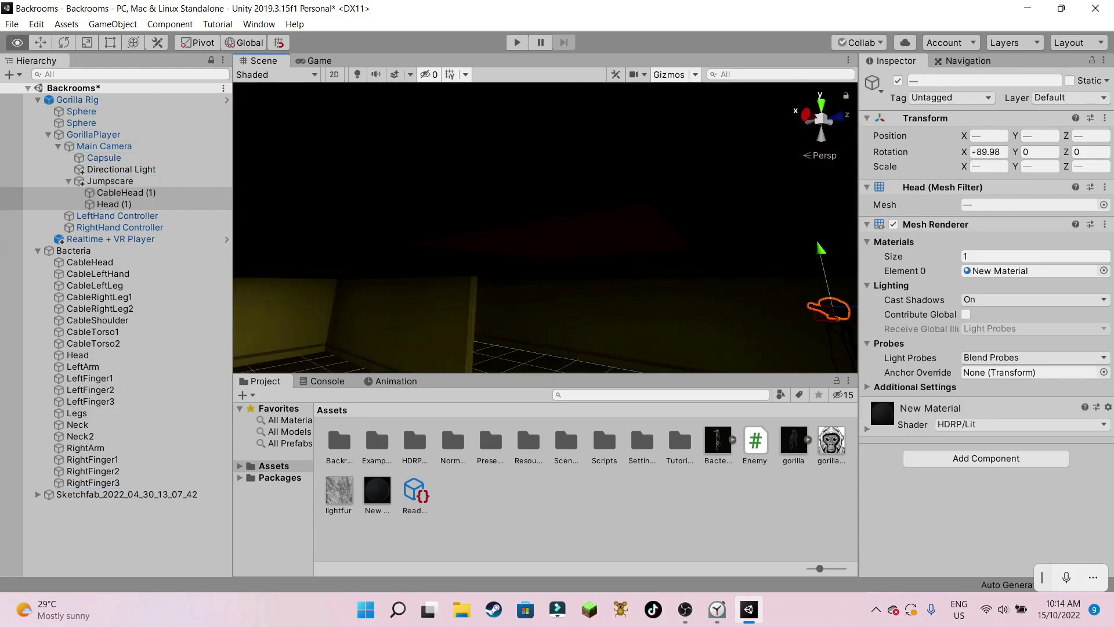
- Move the copied CableHead and Head so they sit directly in front of Main Camera and check them in the game view
right_drag(546, 174, 679, 221)
key(s)
drag(716, 181, 549, 172)
drag(468, 193, 387, 308)
key(w)
right_drag(389, 302, 522, 232)
drag(585, 93, 585, 197)
drag(623, 298, 584, 273)
key(w)
right_drag(581, 271, 482, 220)
drag(485, 215, 444, 220)
right_drag(444, 221, 400, 215)
key(s)
key(w)
click(318, 61)
- Create an animation clip named Jump for the Jumpscare object
key(ctrl+1)
key(ctrl+6)
click(650, 508)
click(508, 356)
click(111, 181)
click(649, 508)
key(BackSpace)
key(Return)
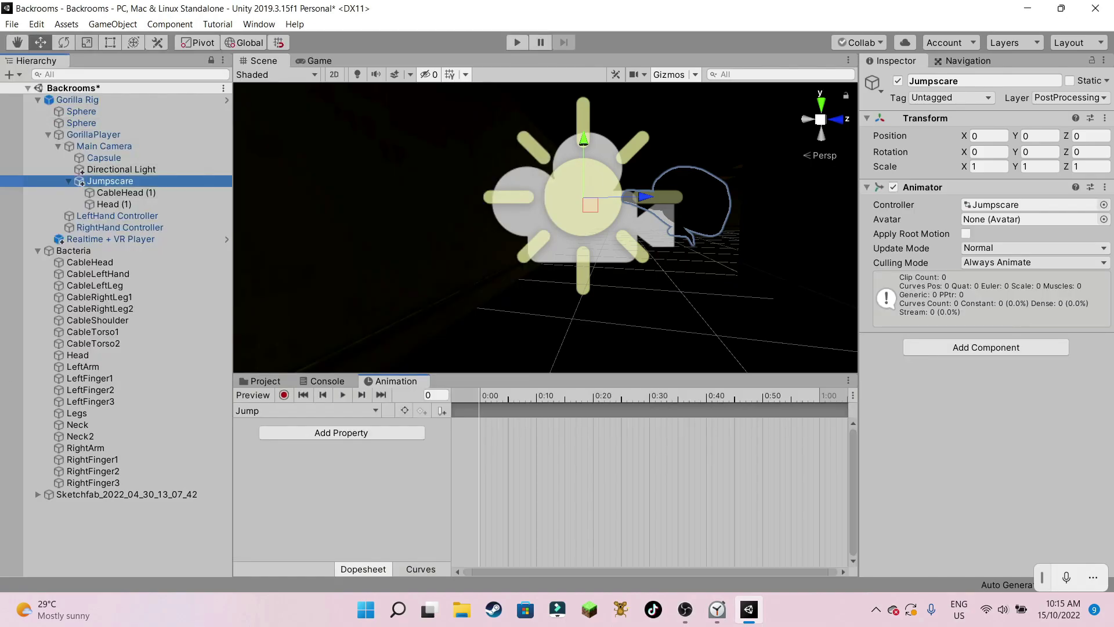
- Record a series of shaking rotation keyframes for Jumpscare in the Jump clip and play the animation back
drag(581, 185, 583, 209)
drag(570, 395, 480, 395)
click(284, 395)
drag(580, 195, 621, 159)
click(525, 396)
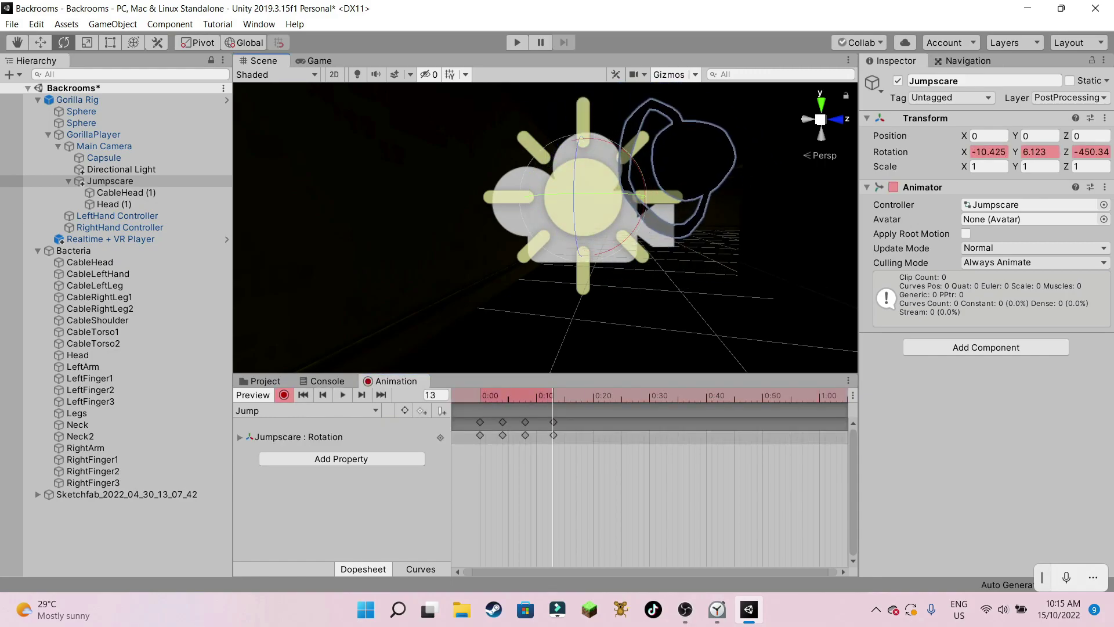
click(315, 61)
click(343, 395)
click(342, 394)
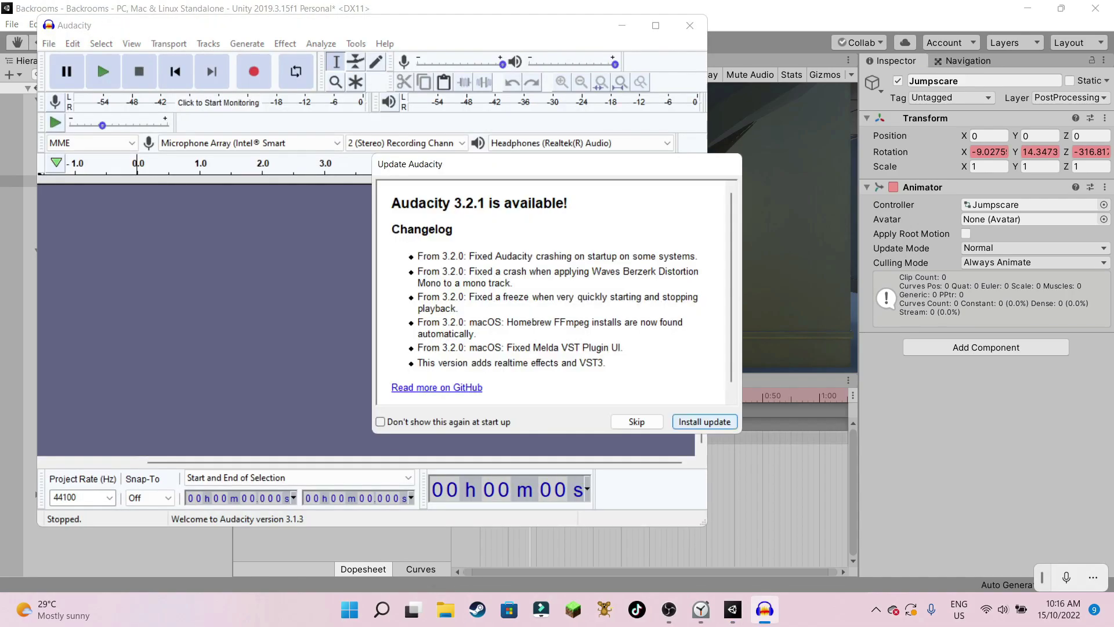
- Switch to Audacity, skip its update, choose the Microphone Array as input and record a short sound
click(637, 420)
click(250, 142)
click(249, 200)
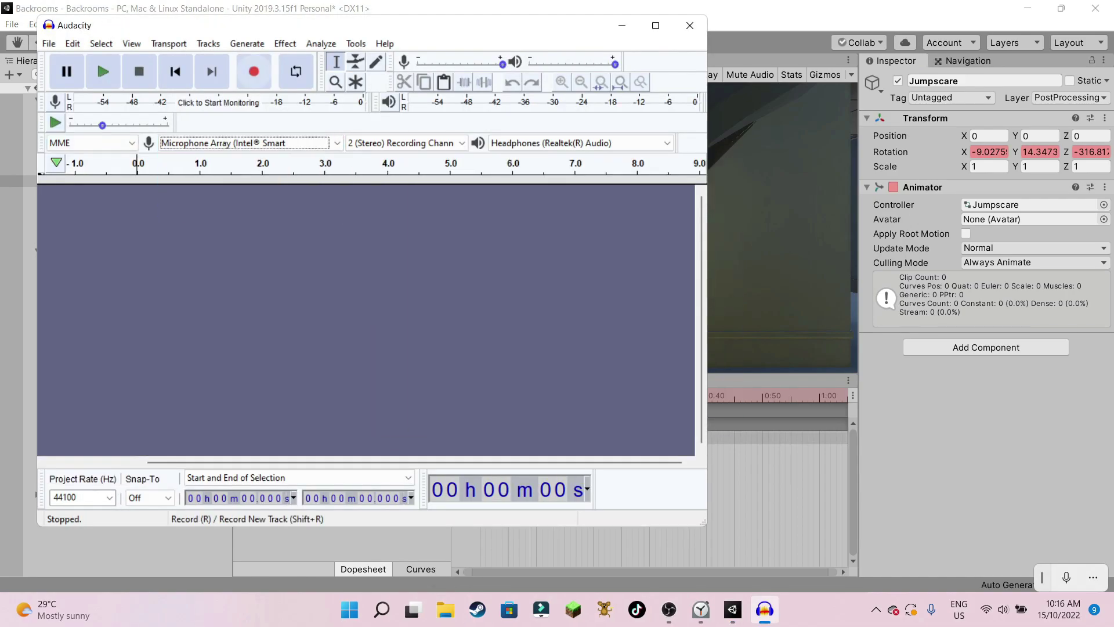
click(254, 71)
click(139, 72)
- Select the whole recording and try the Normalize effect on it
drag(253, 238, 24, 227)
click(285, 43)
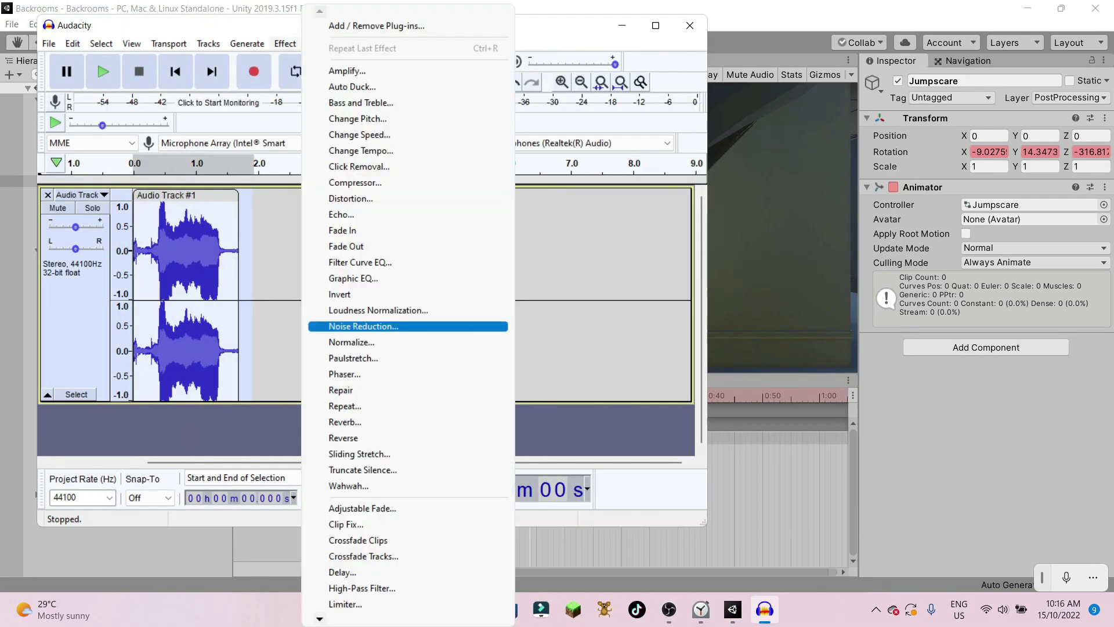
key(Up)
key(Up)
key(Up)
key(Up)
key(Up)
key(Up)
key(Up)
key(Up)
key(Up)
key(Up)
key(Up)
key(Up)
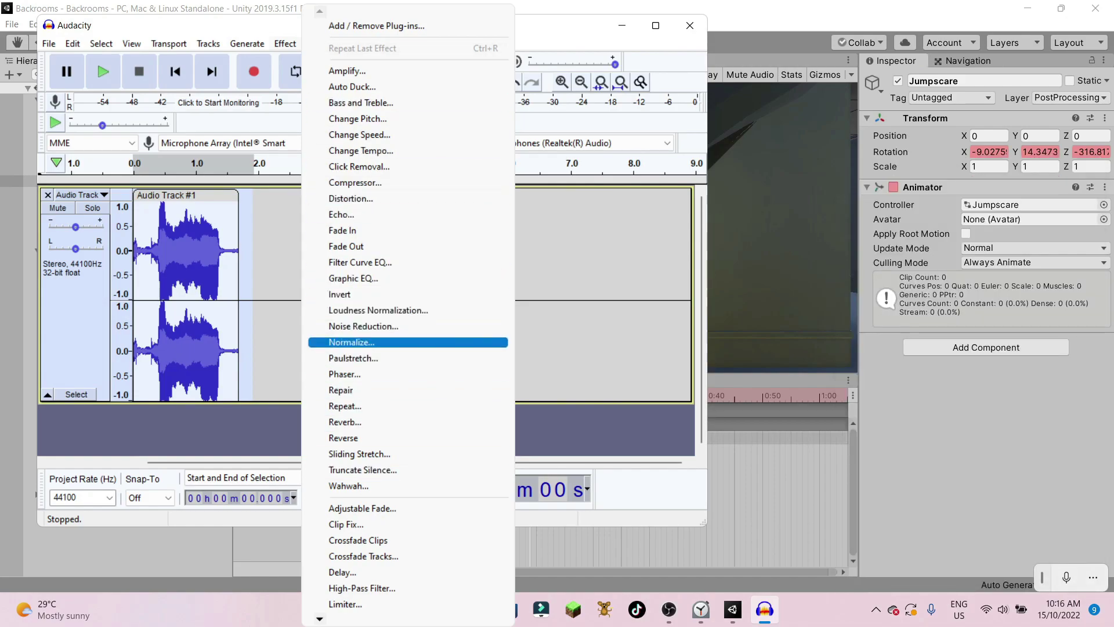
key(Return)
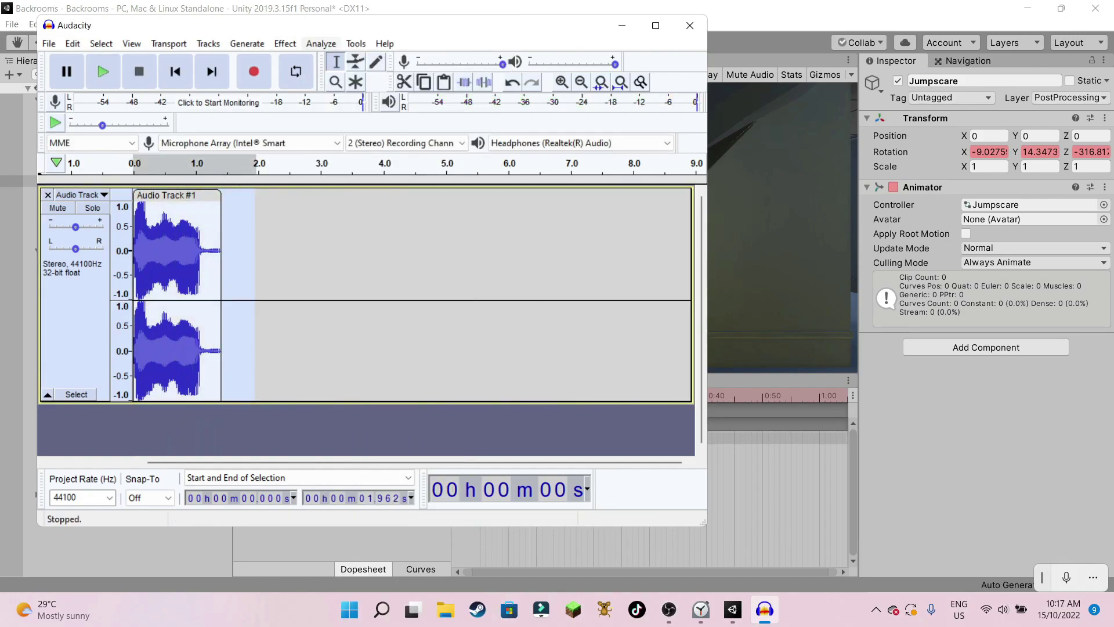
- Speed up the recording with Change Speed, play it back and select the shortened sound
click(285, 44)
click(358, 134)
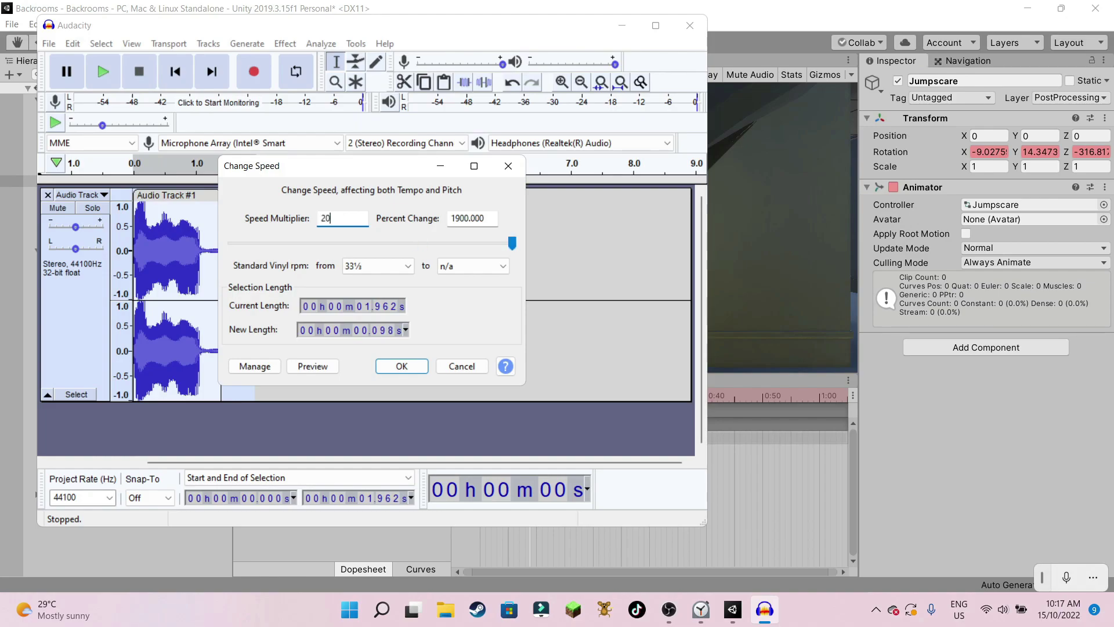
key(Return)
key(space)
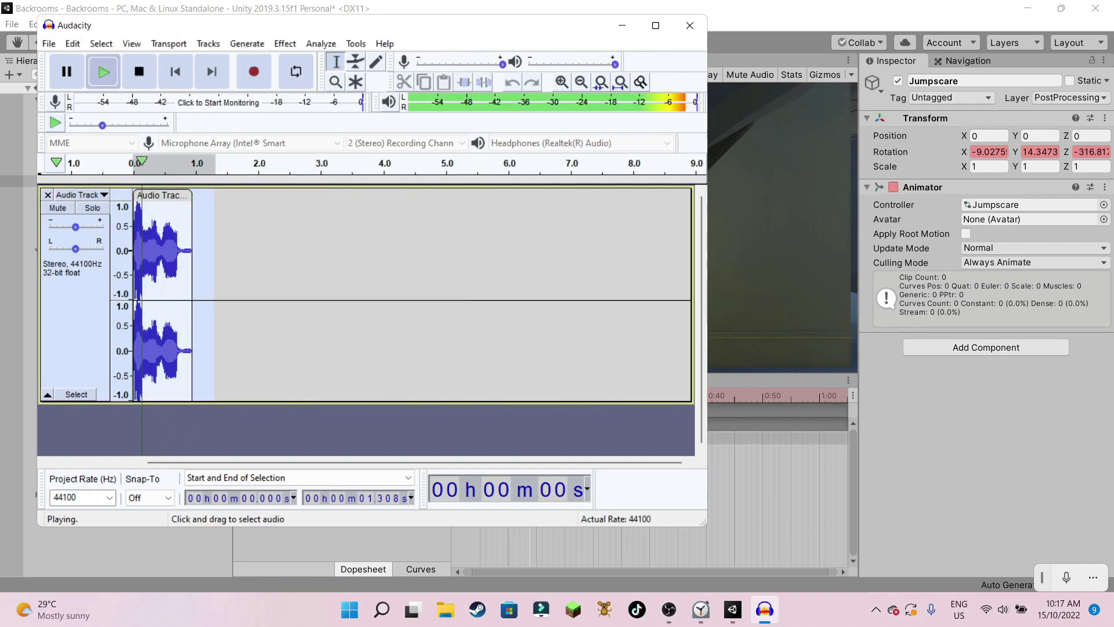
drag(196, 232, 29, 170)
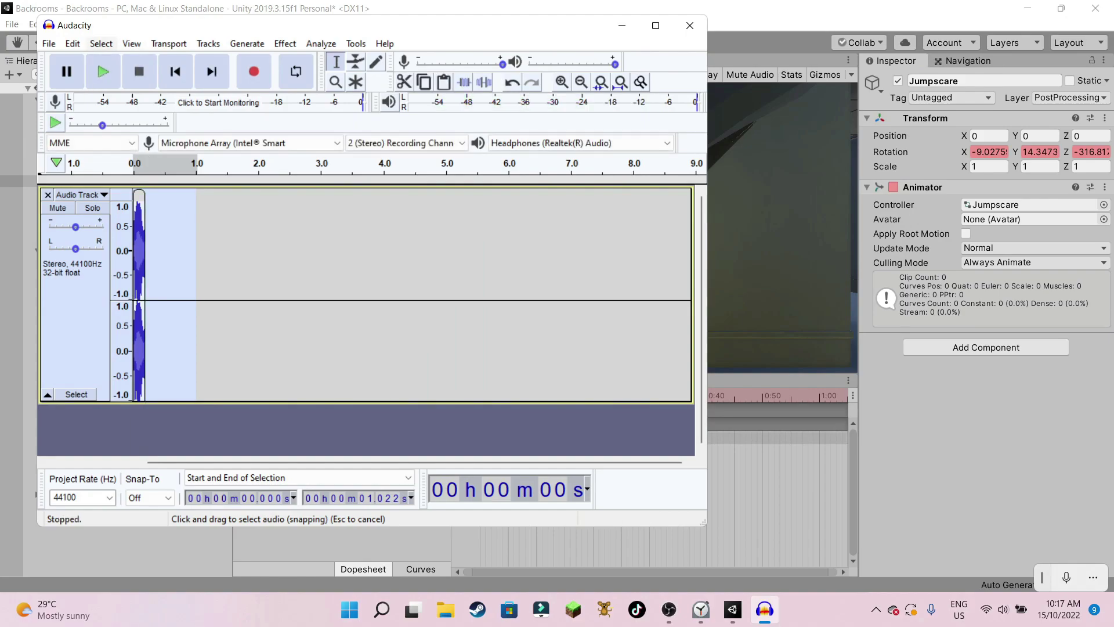
drag(160, 243, 122, 232)
- Export the sound as an Ogg Vorbis file into a project folder under the user directory
click(48, 44)
mouse_move(81, 153)
click(234, 184)
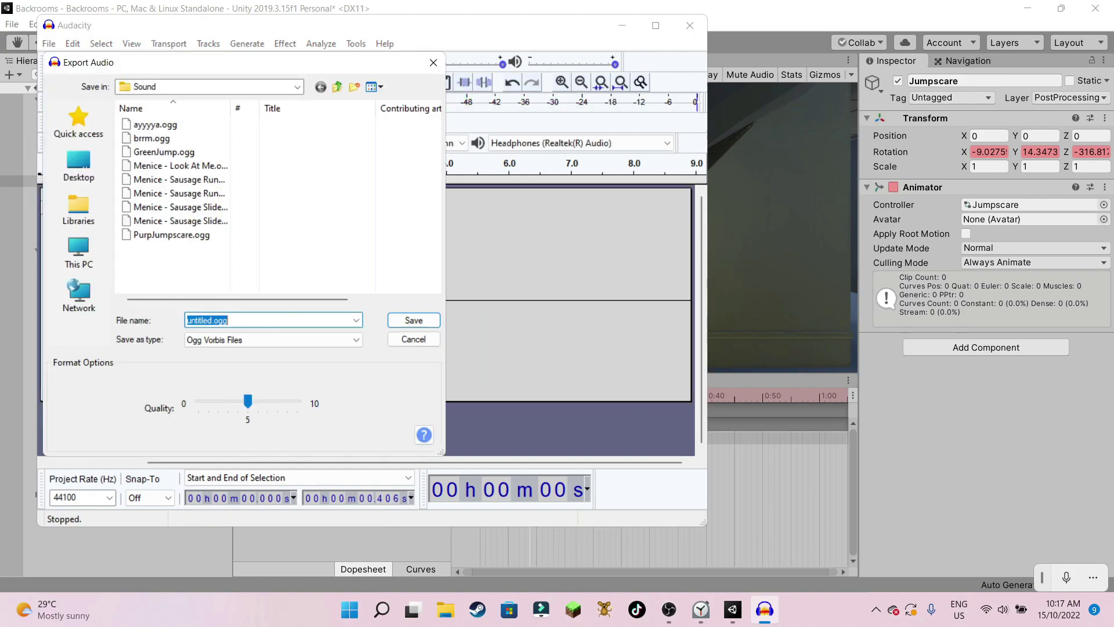
click(79, 253)
scroll(192, 173, down, 3)
double_click(190, 281)
scroll(191, 255, down, 2)
double_click(187, 289)
double_click(185, 138)
scroll(184, 165, down, 6)
scroll(185, 260, up, 4)
click(180, 208)
double_click(180, 208)
double_click(156, 125)
click(413, 320)
click(604, 416)
- Close Audacity without saving its project and show Unity's project assets
click(690, 26)
click(415, 306)
click(264, 381)
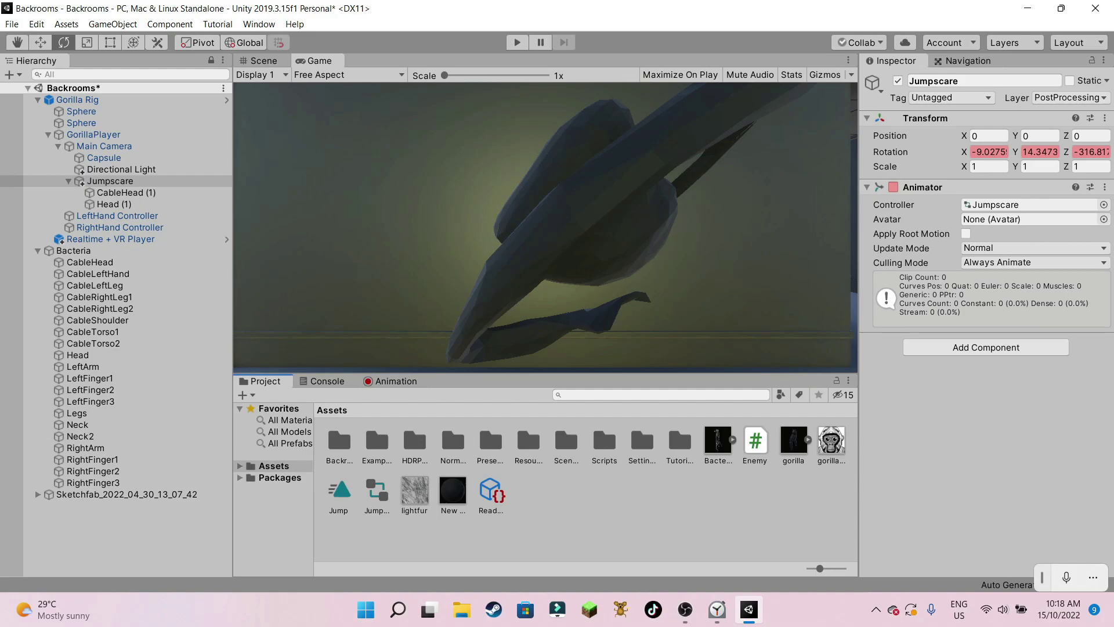
- Reopen Audacity, record a new short sound and delete the quiet part before the loud burst
key(super)
text(aud)
key(Return)
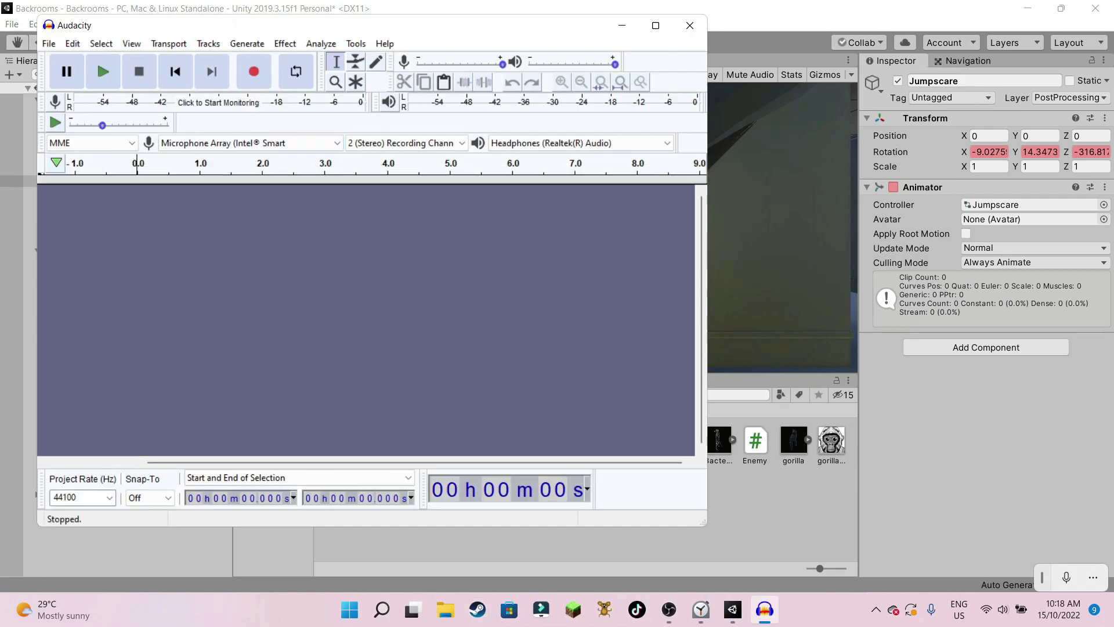
click(254, 72)
click(140, 72)
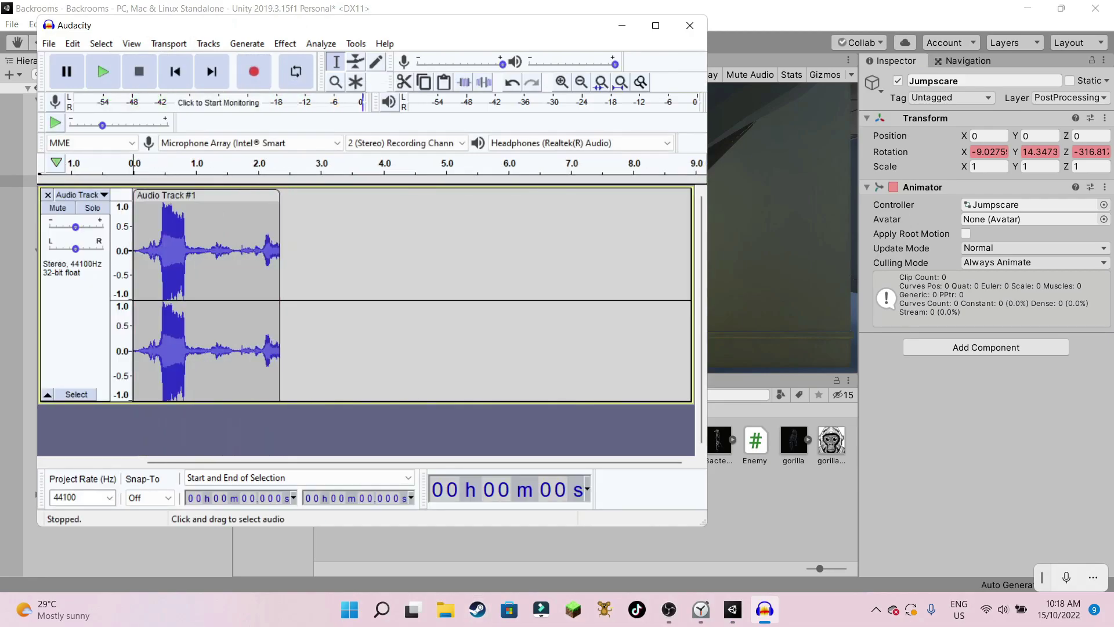
drag(161, 250, 133, 250)
key(Delete)
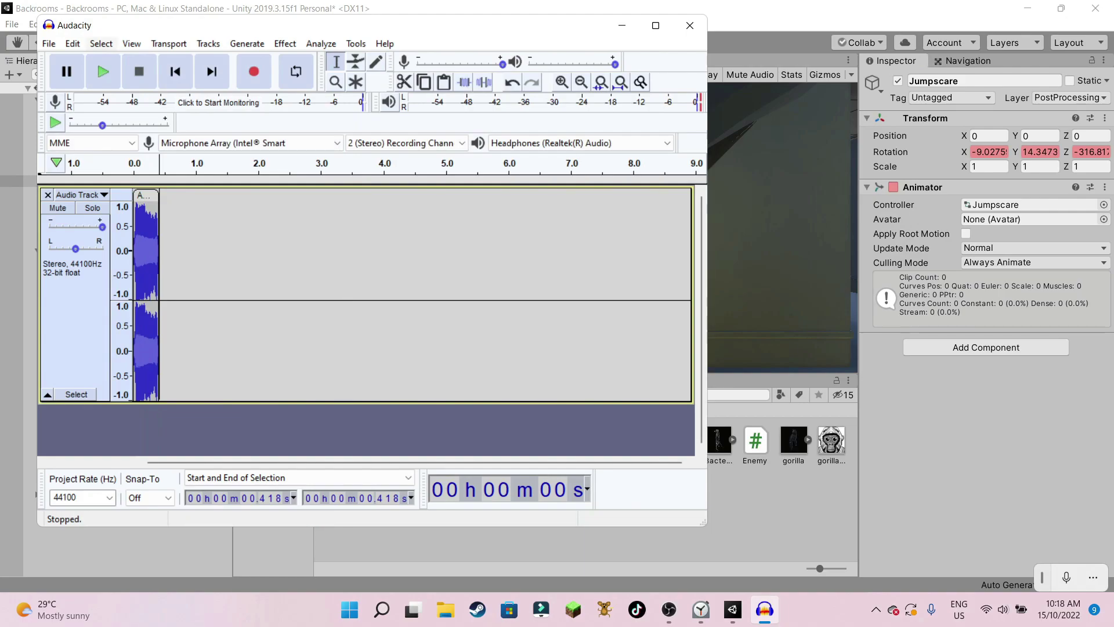
- Start exporting the trimmed sound as an Ogg Vorbis file and browse to the Backrooms project's Assets folder
click(49, 44)
mouse_move(81, 152)
click(211, 182)
click(79, 253)
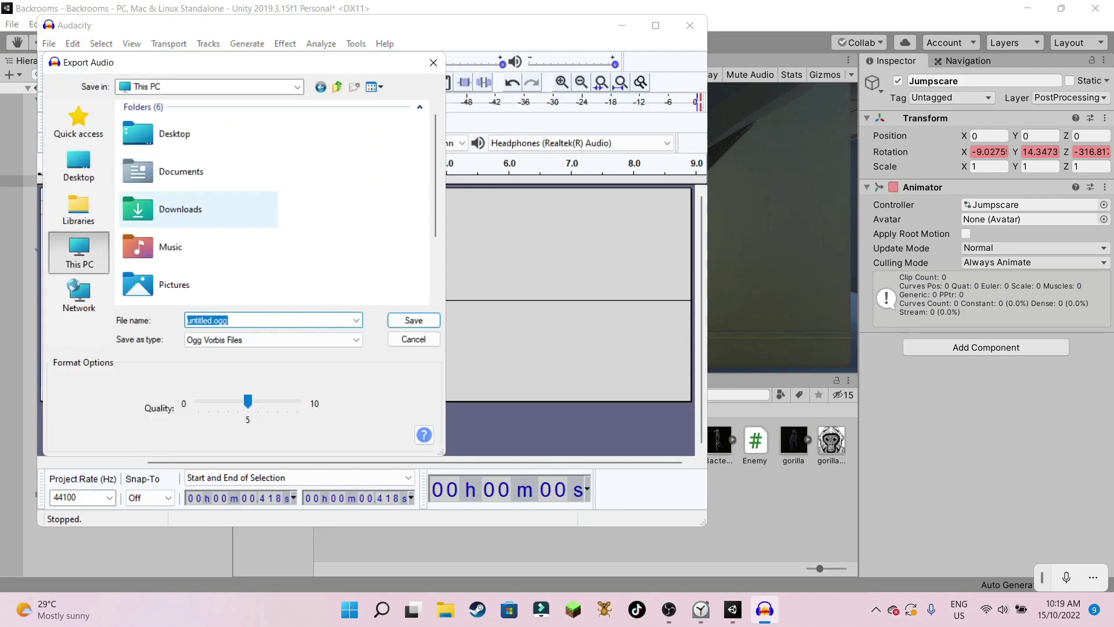
scroll(194, 212, down, 3)
double_click(195, 272)
scroll(192, 260, down, 3)
double_click(186, 248)
double_click(174, 141)
scroll(174, 169, down, 4)
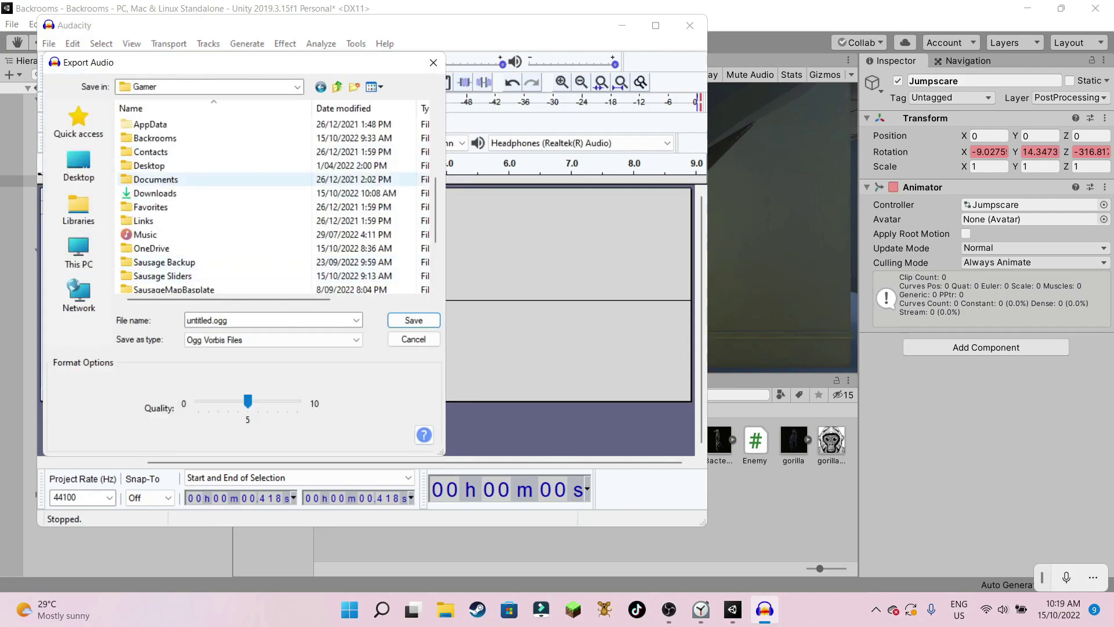
key(b)
key(Return)
key(a)
key(Return)
- Name the exported audio file jump and save it
double_click(206, 321)
text(jump)
key(Return)
key(Return)
- Return to Unity and add the jump audio clip to Jumpscare as an Audio Source
key(alt+Tab)
click(377, 491)
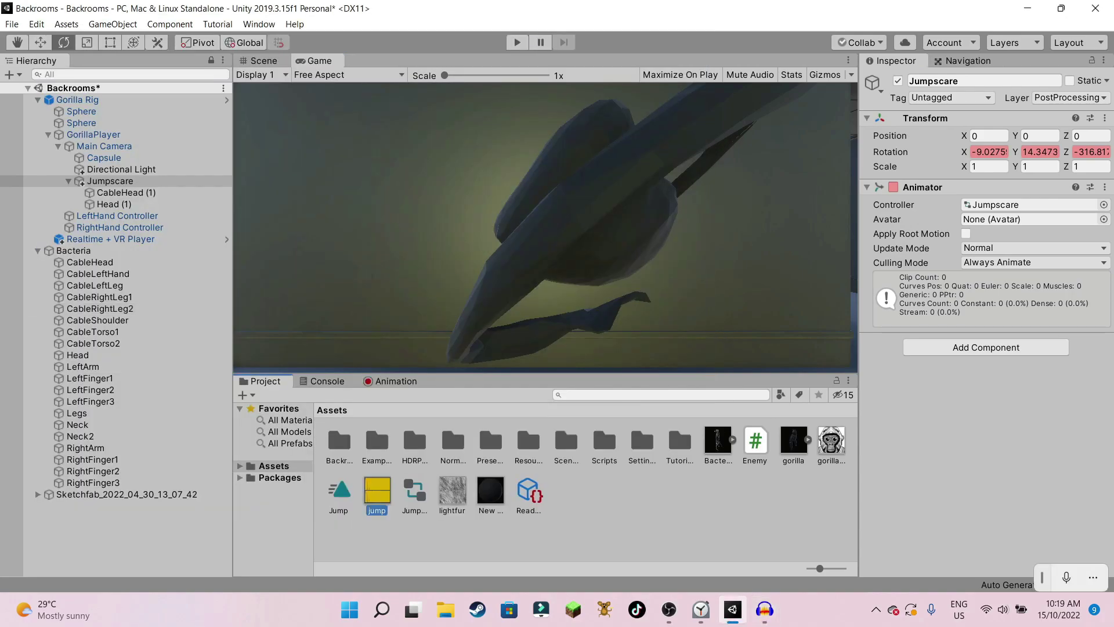
drag(377, 491, 123, 176)
click(110, 182)
scroll(981, 325, down, 3)
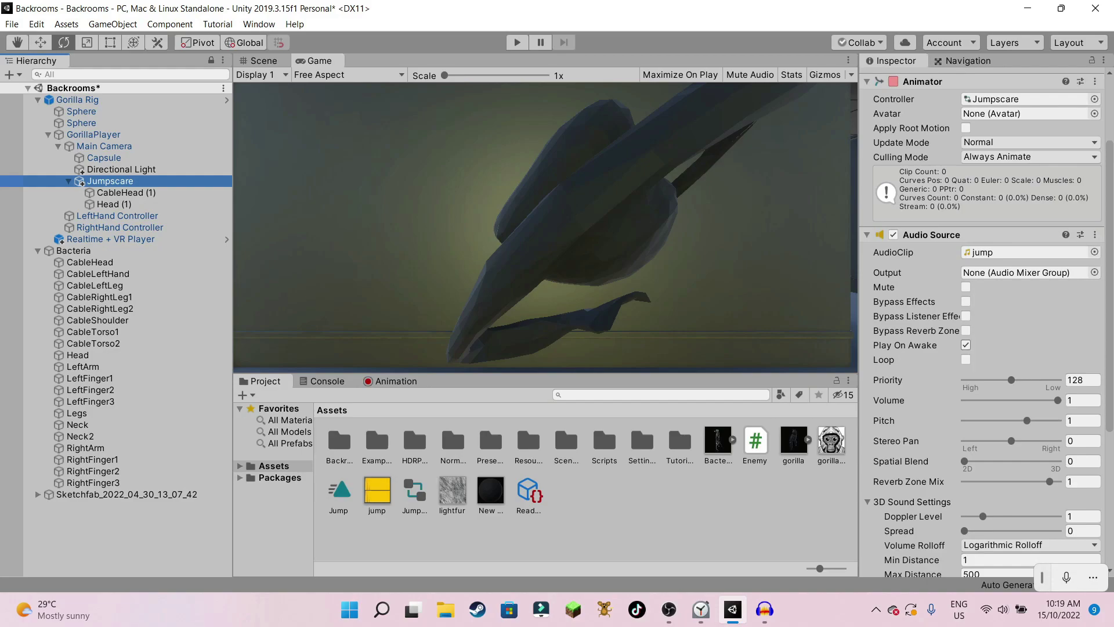
- Close Audacity without saving and enable Loop on Jumpscare's Audio Source
click(765, 609)
click(690, 25)
click(397, 276)
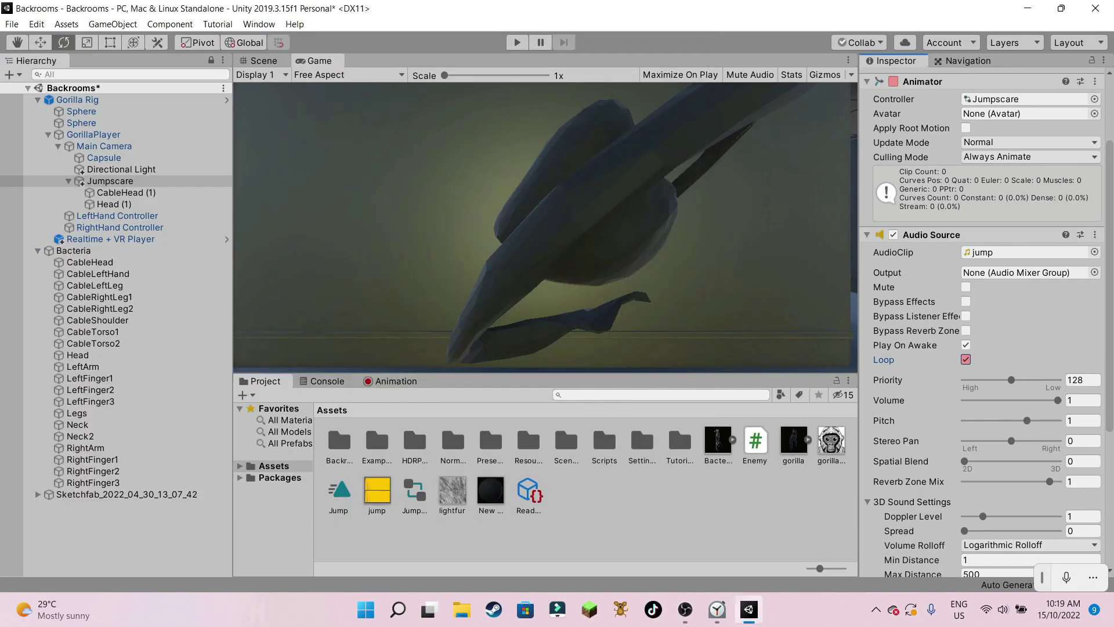
- Deactivate Jumpscare and browse in File Explorer to the Sausage Sliders project's Assets\Scripts folder
key(super+e)
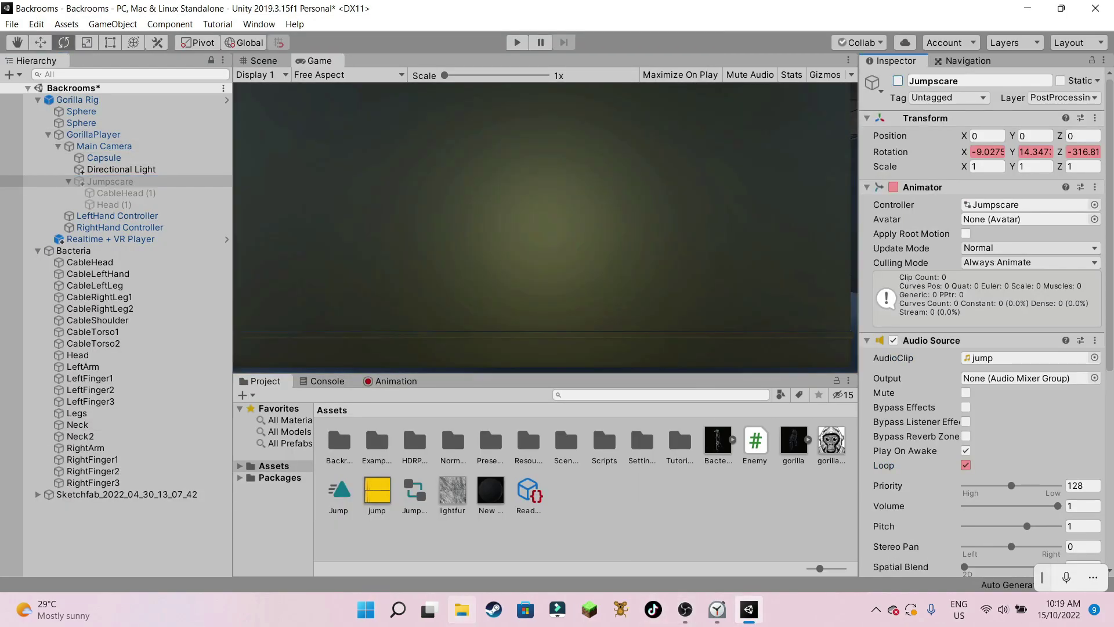
scroll(244, 274, down, 1)
click(232, 351)
double_click(415, 274)
double_click(372, 309)
double_click(360, 186)
double_click(349, 328)
double_click(337, 161)
double_click(343, 209)
scroll(725, 261, down, 4)
click(725, 294)
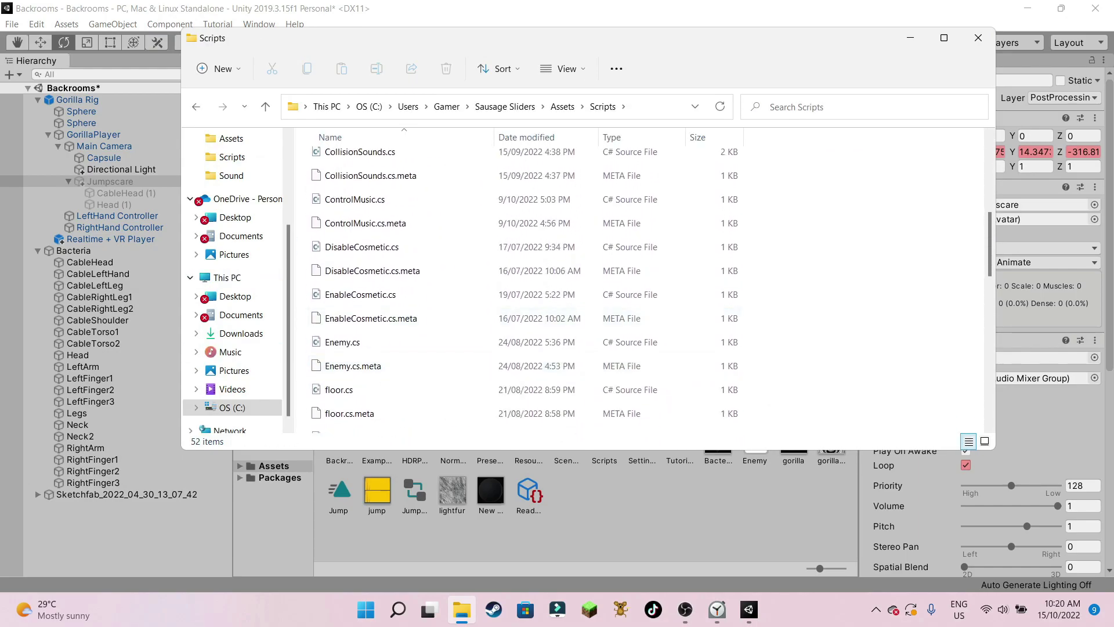
- Bring the EnableCosmetic and Jumpscare scripts into the Backrooms assets and close File Explorer
scroll(432, 264, up, 4)
scroll(433, 264, down, 12)
drag(432, 261, 418, 177)
scroll(432, 191, up, 4)
click(418, 174)
scroll(418, 174, down, 1)
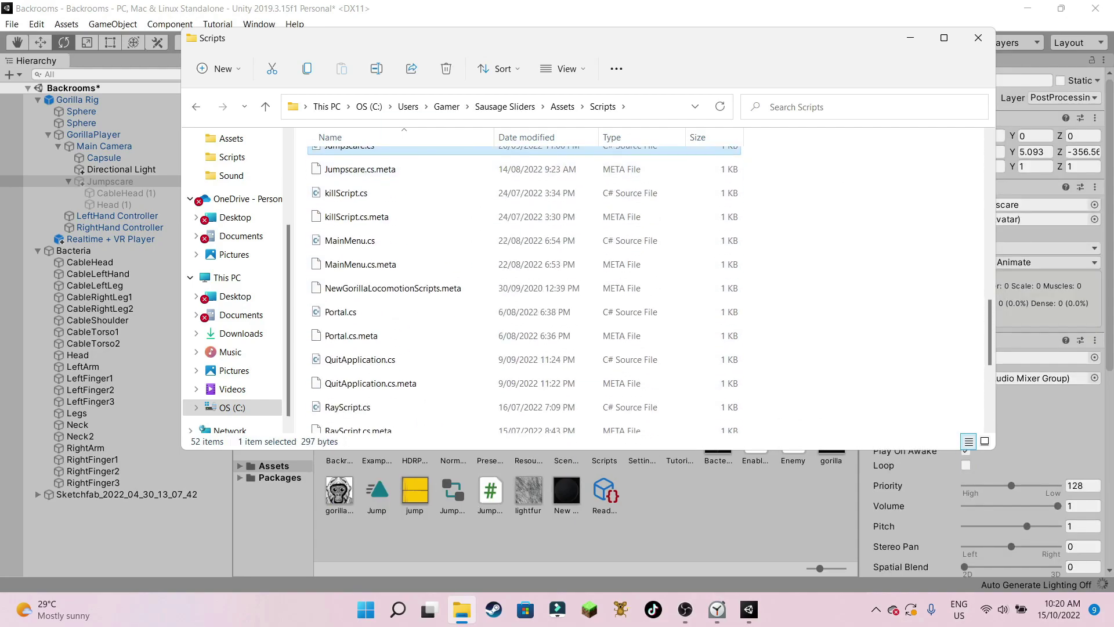
click(978, 38)
- Add the Enable Cosmetic script to Bacteria and set its Cosmetic To Enable to Jumpscare
click(263, 61)
scroll(546, 232, down, 8)
right_drag(546, 232, 476, 198)
click(74, 250)
scroll(981, 320, down, 9)
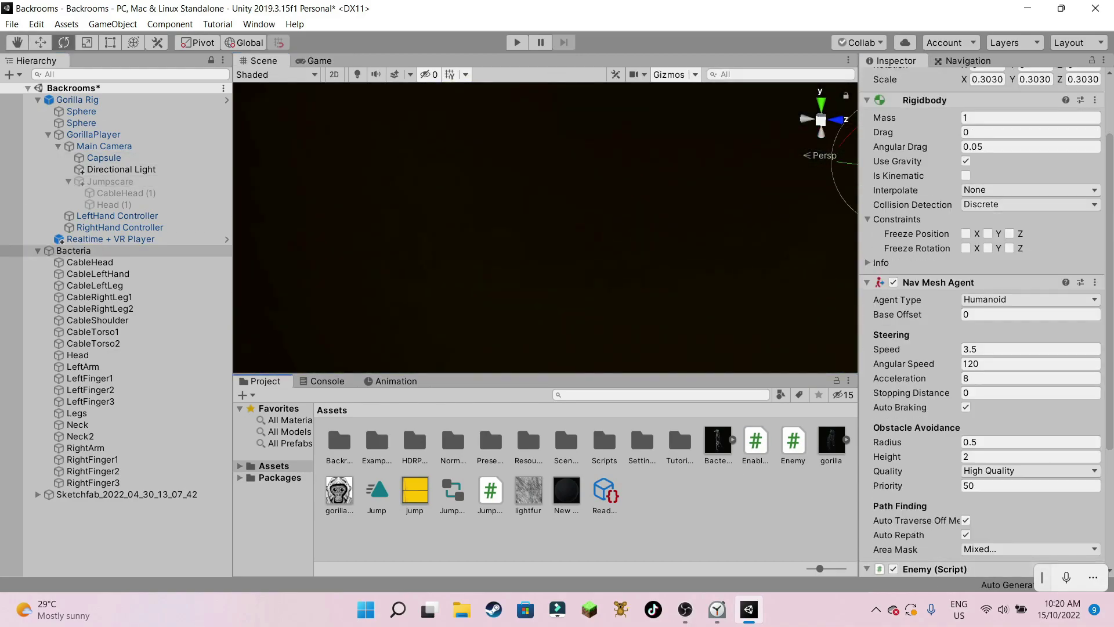
drag(110, 182, 1026, 532)
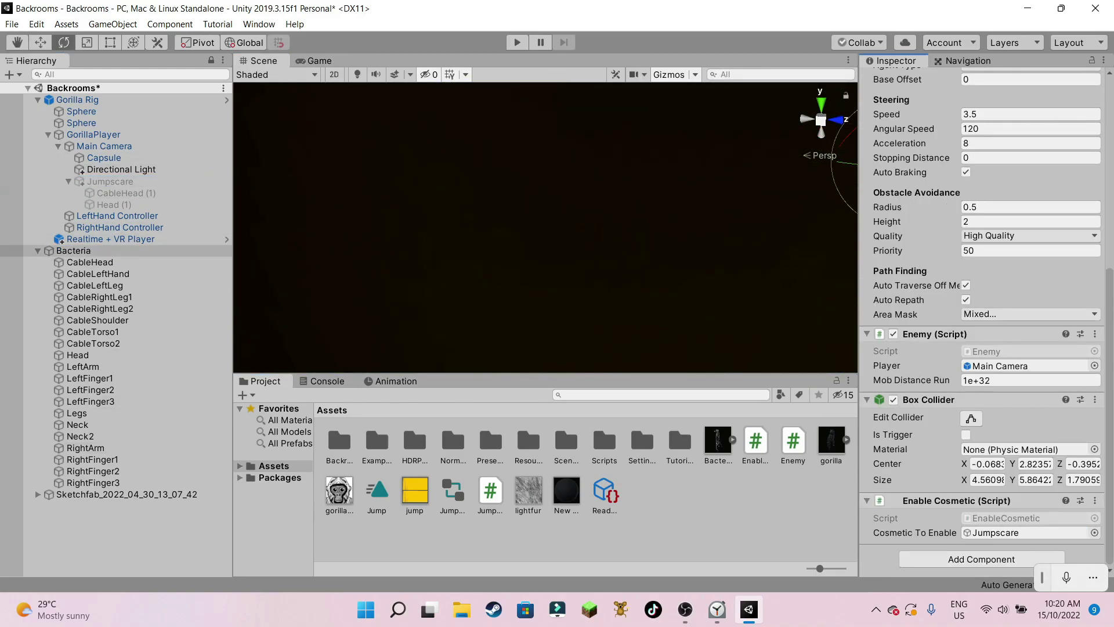
- Reopen File Explorer and browse to the Scripts folder in the Sausage Sliders project's Assets
click(462, 610)
scroll(406, 355, down, 5)
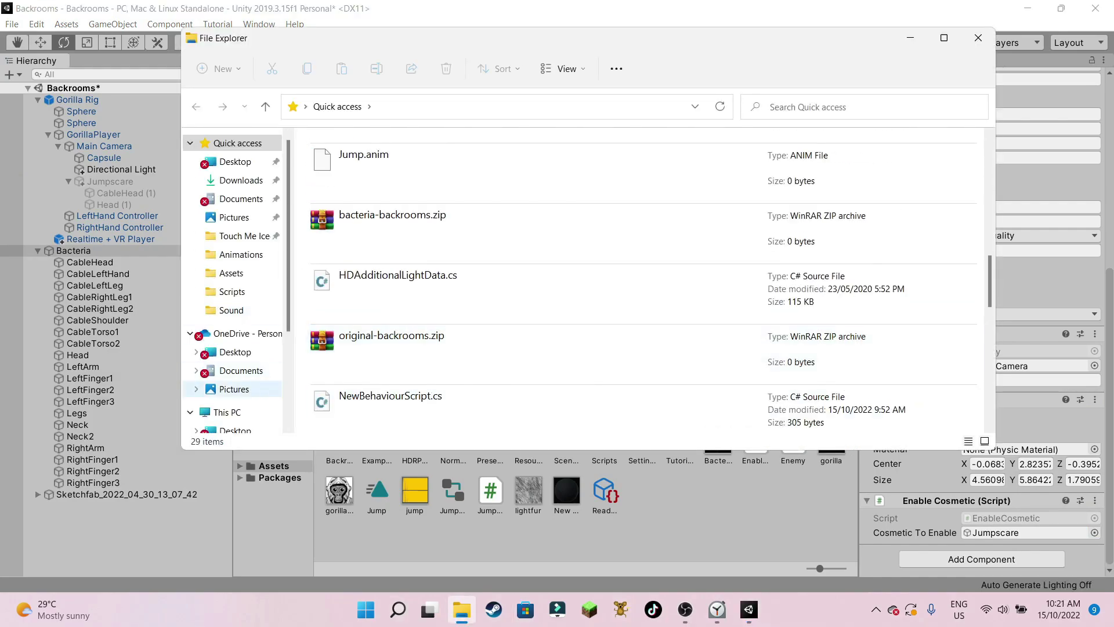
click(227, 412)
double_click(401, 268)
scroll(401, 319, down, 4)
double_click(348, 388)
double_click(348, 186)
scroll(371, 279, down, 4)
double_click(372, 344)
double_click(349, 163)
scroll(372, 426, down, 5)
double_click(360, 393)
- Import the DisableCosmetic script into the Backrooms assets and minimize File Explorer
scroll(371, 243, down, 1)
scroll(400, 244, down, 5)
drag(371, 182, 522, 528)
click(910, 38)
- Add the Disable Cosmetic script to Bacteria
click(755, 442)
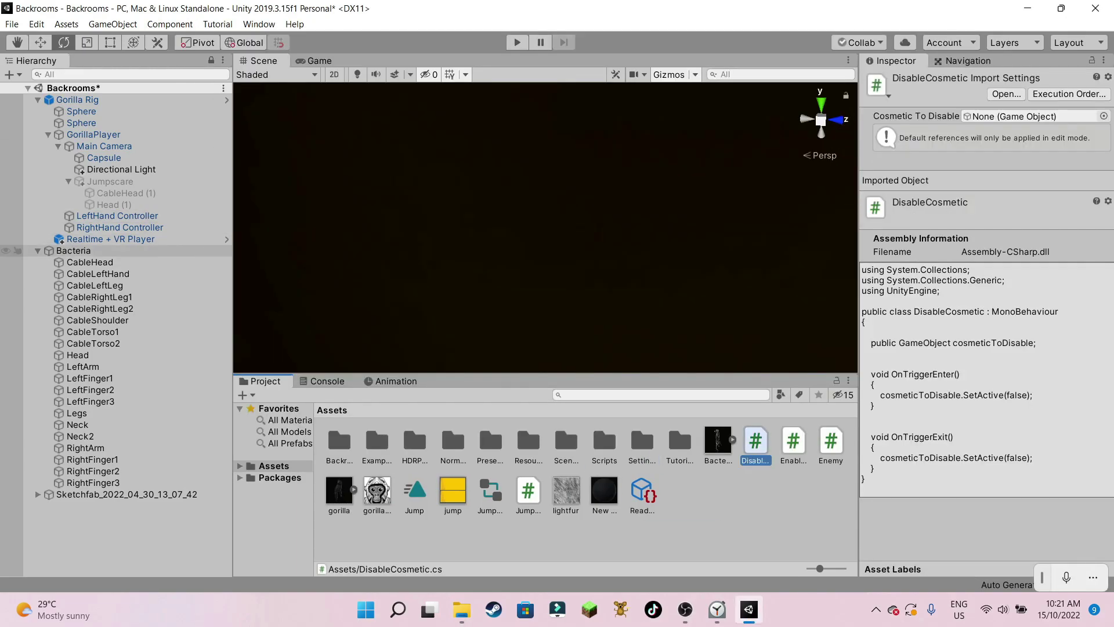
click(74, 251)
scroll(981, 348, down, 2)
scroll(981, 348, down, 5)
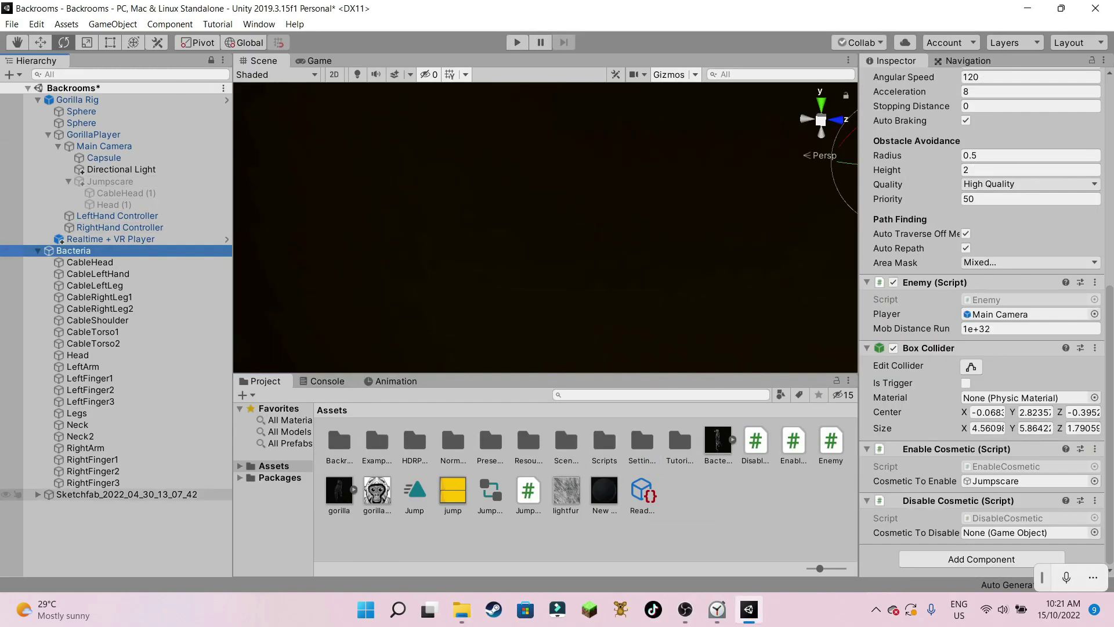
- Set the Cosmetic To Disable of Bacteria's Disable Cosmetic script to the Sketchfab_2022_04_30_13_07_42 map
click(1095, 533)
drag(127, 494, 1025, 533)
mouse_move(656, 232)
right_down()
mouse_move(604, 243)
mouse_move(522, 290)
mouse_move(557, 272)
mouse_move(545, 313)
mouse_move(510, 325)
right_up()
- Create a cube and make it a flat slab under the map, scaled about 20.4 in X and 21.5 in Z
right_click(111, 507)
mouse_move(151, 347)
click(267, 346)
key(w)
key(s)
key(t)
key(w)
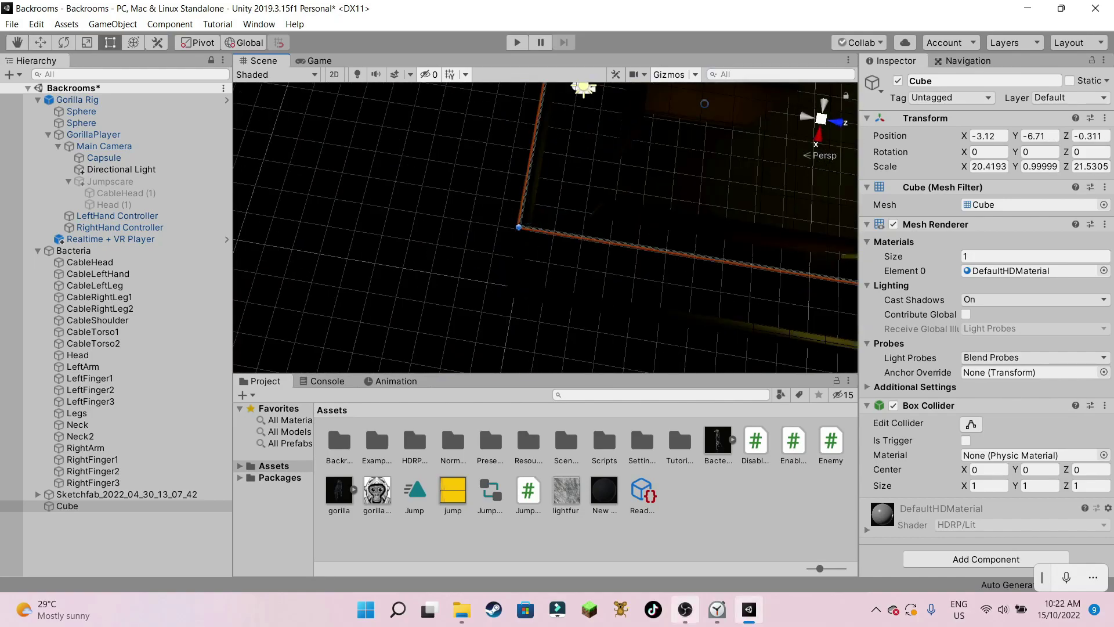
- Stretch the cube past the map's edges to a scale of about 33.1 in X and 43 in Z
right_drag(523, 232, 575, 236)
scroll(545, 232, down, 5)
drag(565, 226, 647, 254)
drag(433, 206, 379, 214)
drag(494, 117, 489, 86)
- Turn off the cube's Mesh Renderer and add the Jumpscare script to it with Backrooms as the Scene Name
click(893, 224)
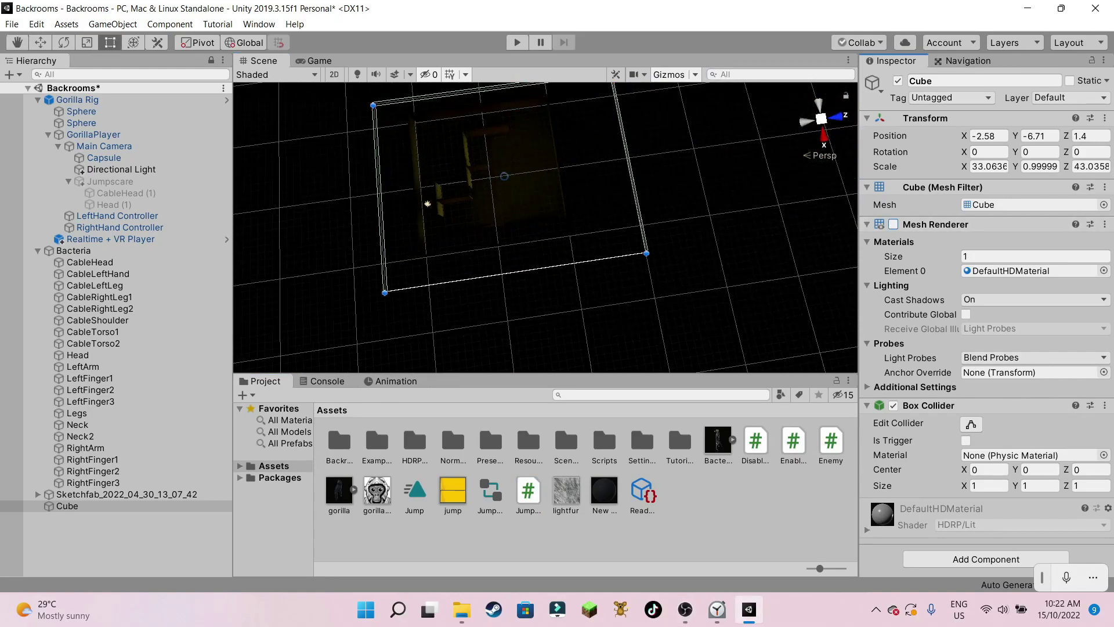
drag(528, 491, 986, 537)
right_drag(546, 232, 220, 158)
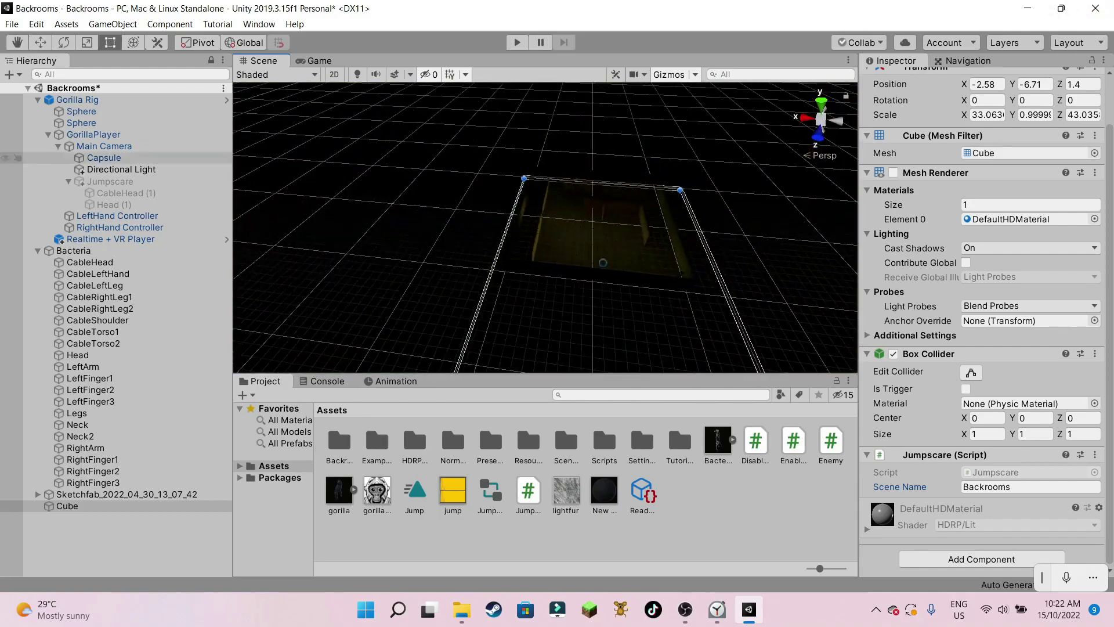
- Run a short play test of the scene and stop it
key(ctrl+p)
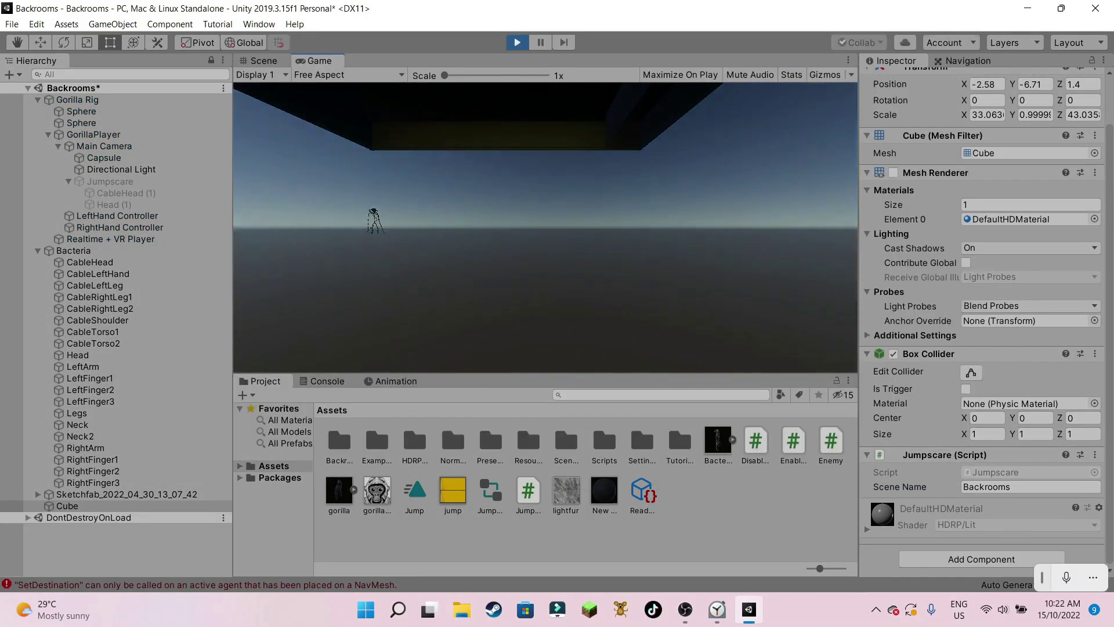
key(ctrl+p)
- Add a Mesh Collider to all five child parts of the Sketchfab map, from Air_Vent.005 to Vents
click(38, 495)
click(93, 506)
shift+click(78, 552)
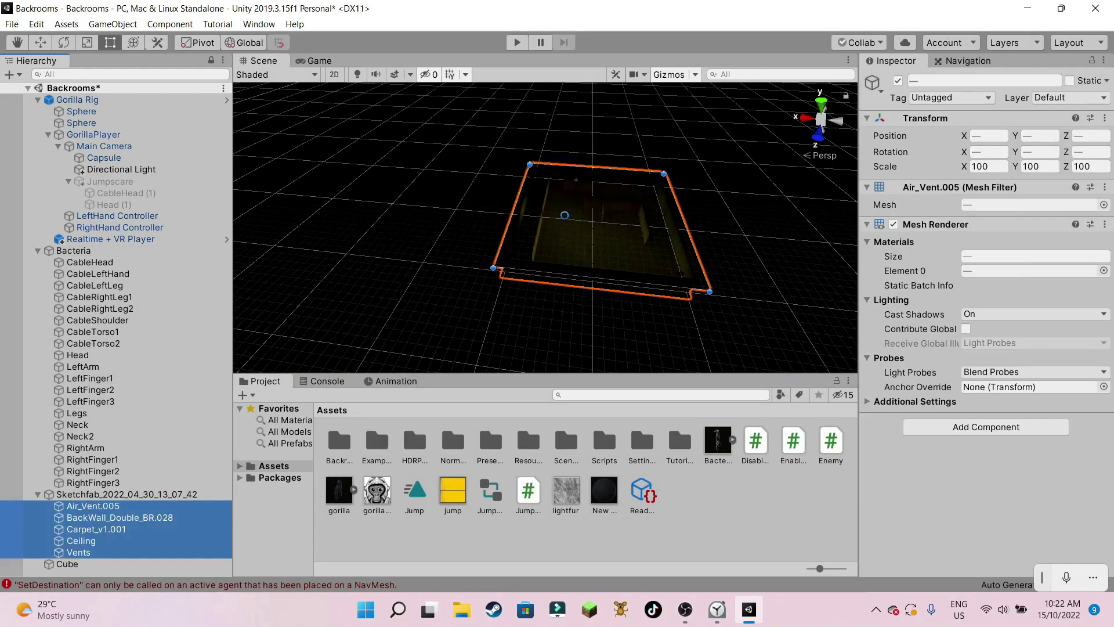
click(986, 427)
text(mes)
click(981, 406)
click(326, 381)
click(265, 381)
- Make Carpet_v1.001 Navigation Static with the Walkable navigation area and bake the NavMesh
click(96, 530)
key(w)
right_drag(545, 232, 580, 215)
click(962, 60)
click(1000, 82)
scroll(581, 290, down, 5)
key(w)
click(1033, 82)
click(1041, 199)
click(1004, 213)
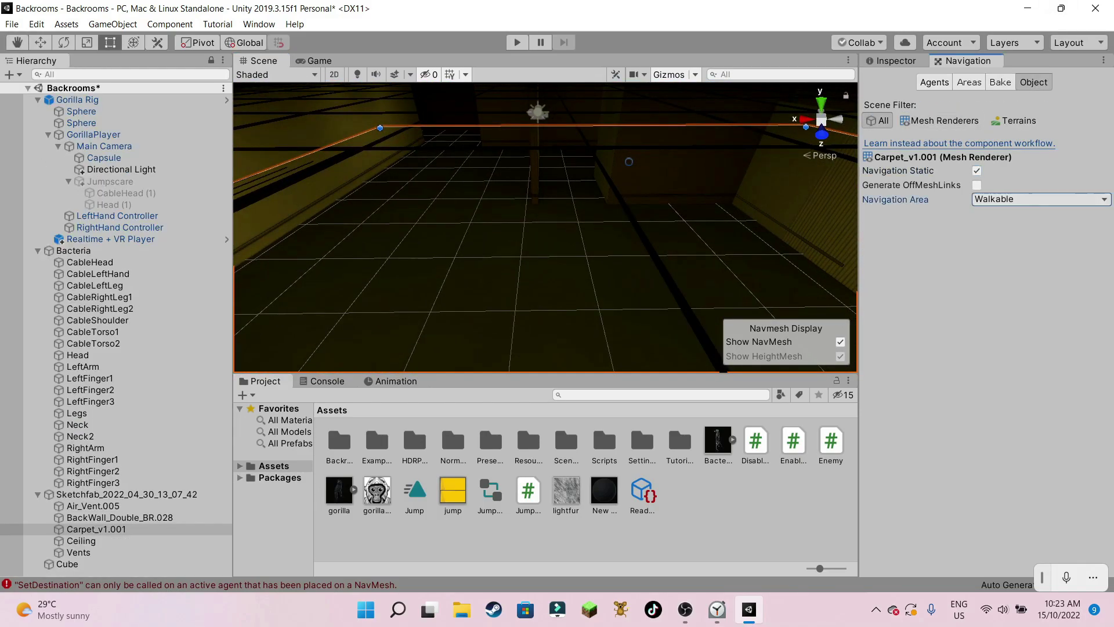
click(1000, 83)
click(1077, 350)
- Make BackWall_Double_BR.028 Navigation Static with the Not Walkable navigation area
click(120, 518)
click(1034, 82)
click(976, 170)
click(1042, 199)
click(1021, 231)
- Rebake the NavMesh with the walls included and inspect its coverage of the floor
click(1000, 82)
click(1076, 350)
right_drag(581, 238, 429, 238)
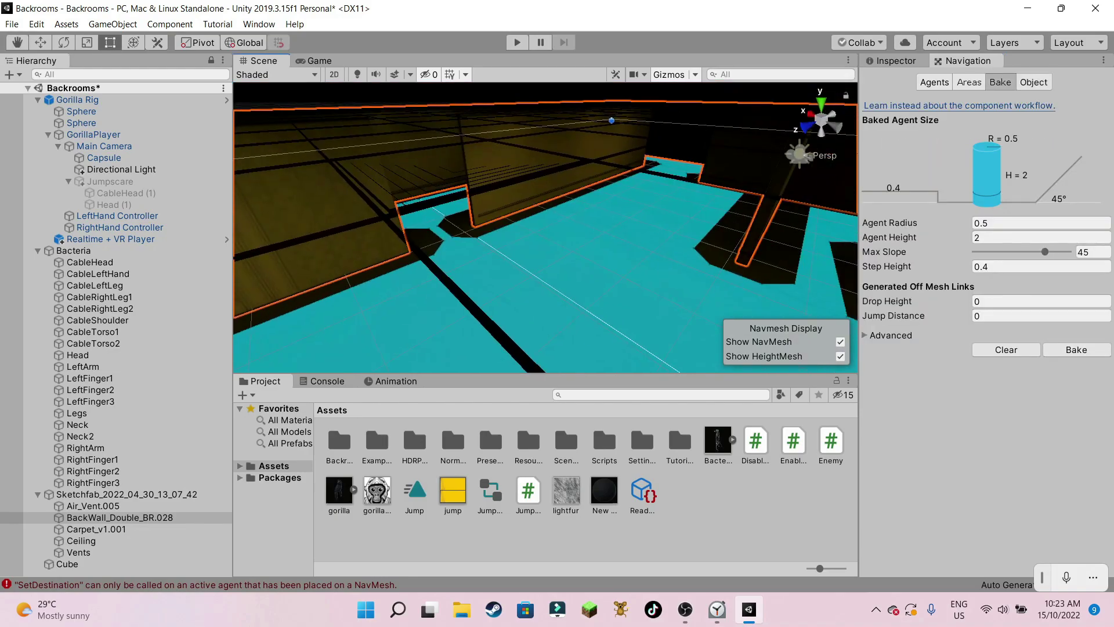
click(1077, 350)
right_drag(545, 232, 697, 227)
right_drag(546, 227, 278, 249)
- Save the scene, play test it while watching Bacteria in the Scene view, and stop the test
key(ctrl+s)
click(896, 61)
click(517, 43)
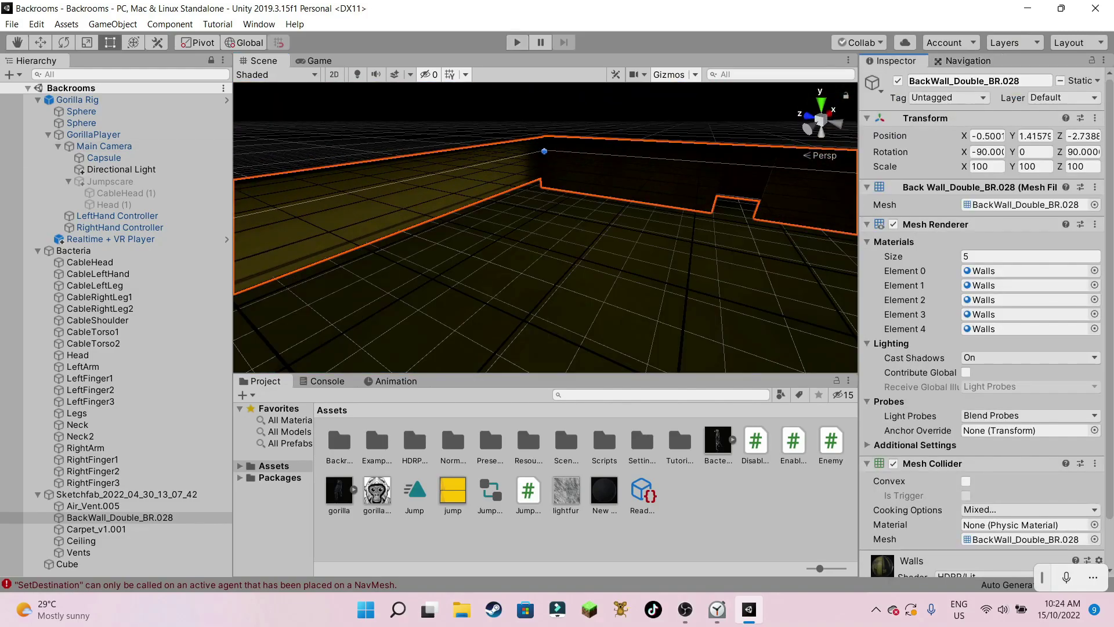
click(264, 61)
key(Caps_Lock)
right_drag(465, 220, 499, 221)
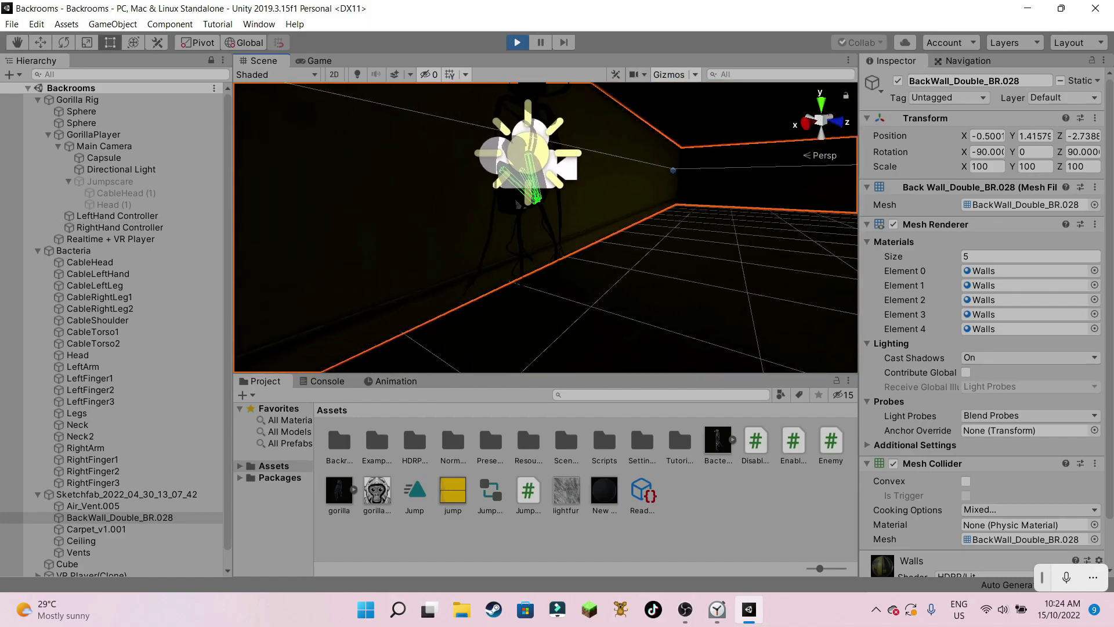
key(ctrl+p)
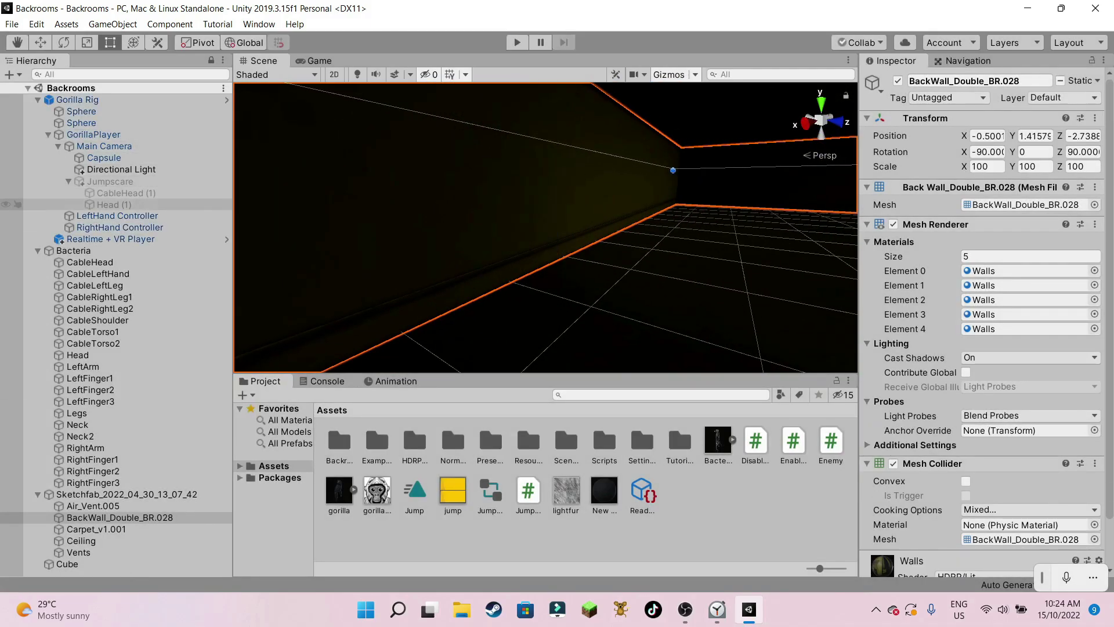
- Select both the LeftHand Controller and the RightHand Controller of the gorilla rig
click(118, 217)
shift+click(119, 227)
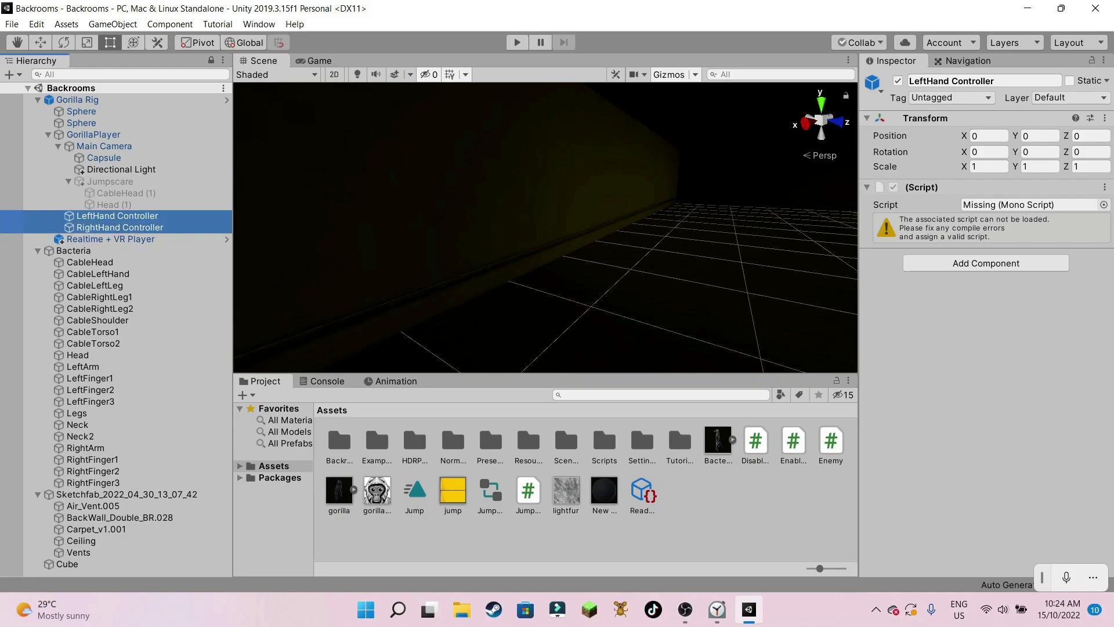